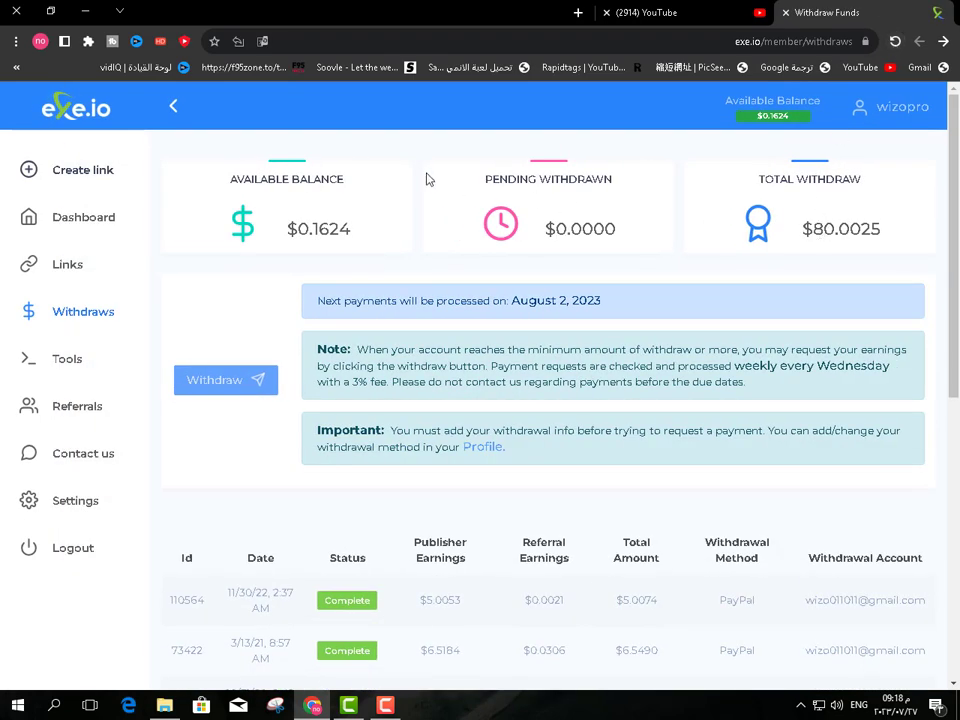
Translate the Withdraw Funds page from English into Arabic with Google Translate.
right_click(415, 163)
left_click(390, 362)
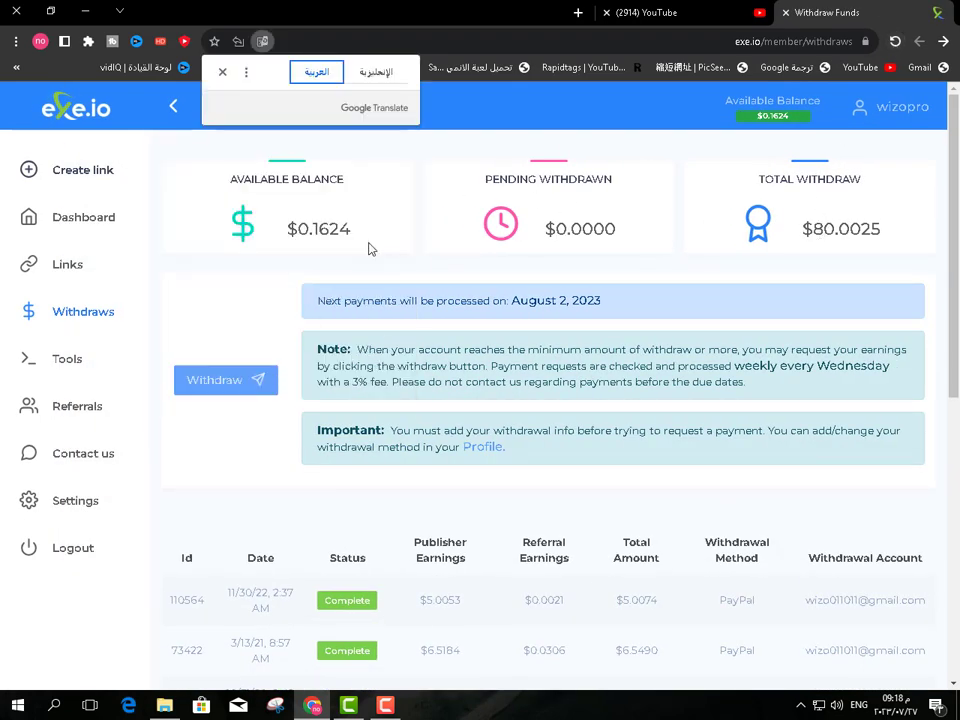
left_click(366, 75)
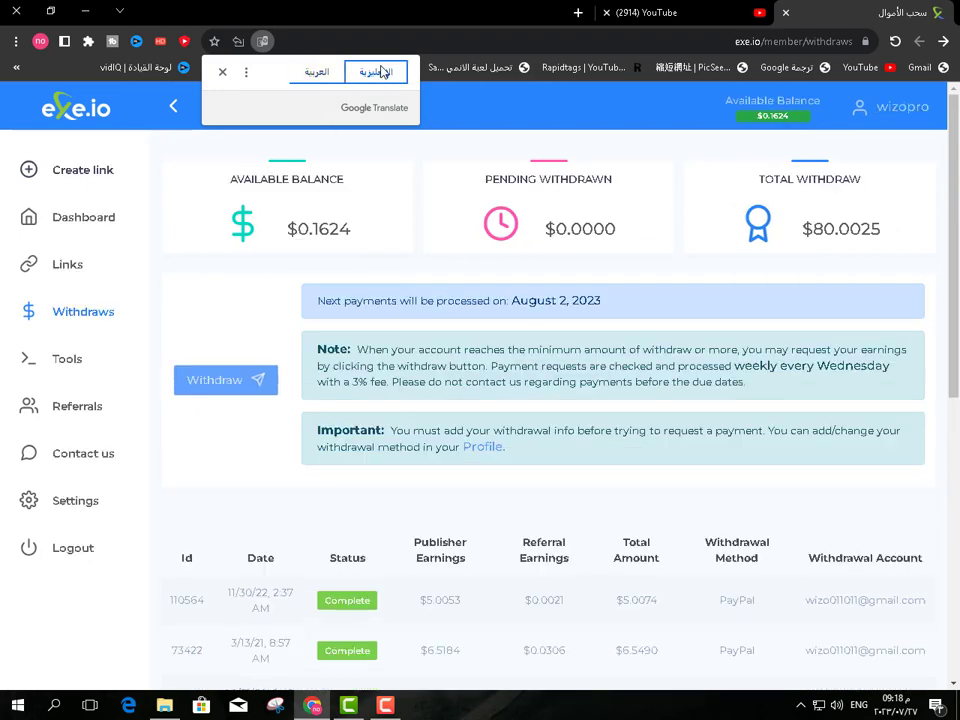
left_click(318, 74)
left_click(604, 162)
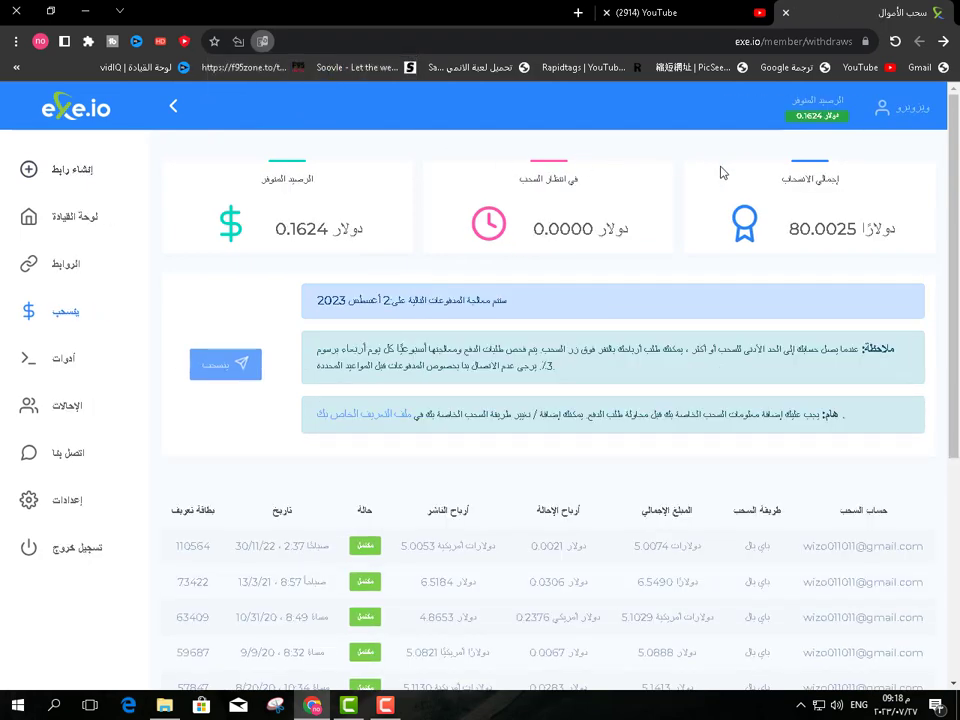
Highlight the total withdraw heading and its amount on the Withdraws page.
left_click_drag(848, 182, 735, 188)
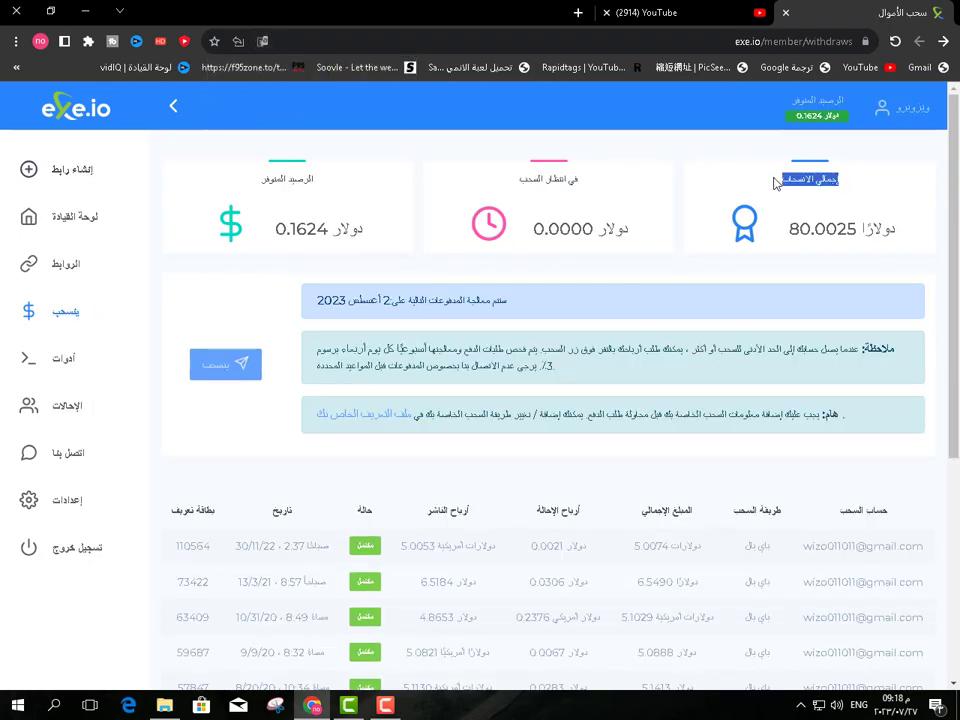
left_click(835, 232)
triple_click(835, 232)
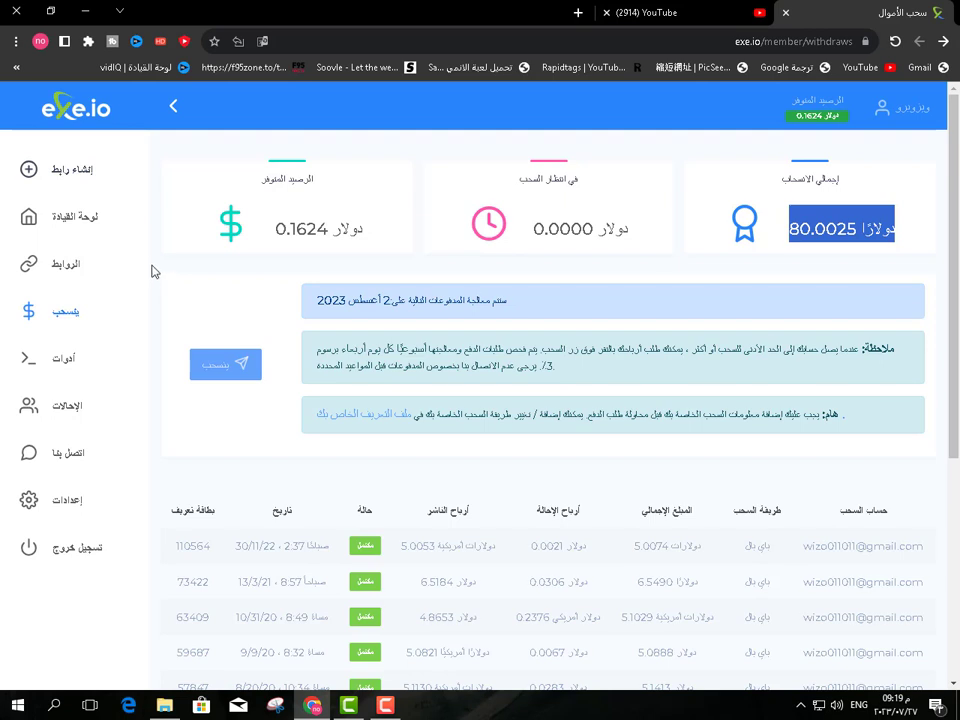
Log out of the exe.io account and open the site's sign-up page.
left_click(915, 110)
left_click(822, 245)
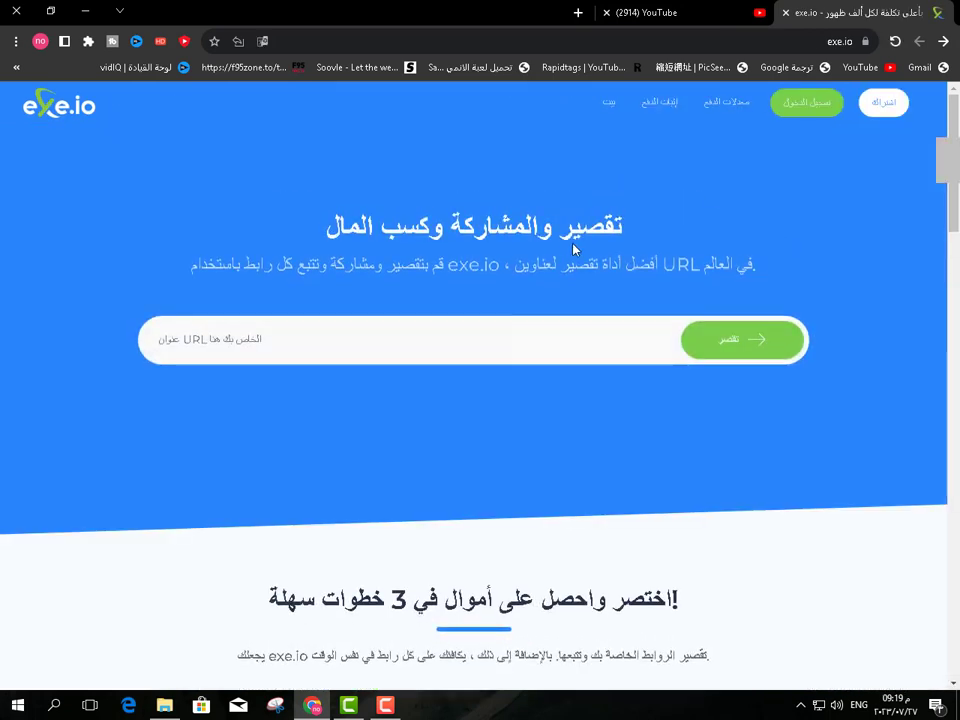
left_click(866, 103)
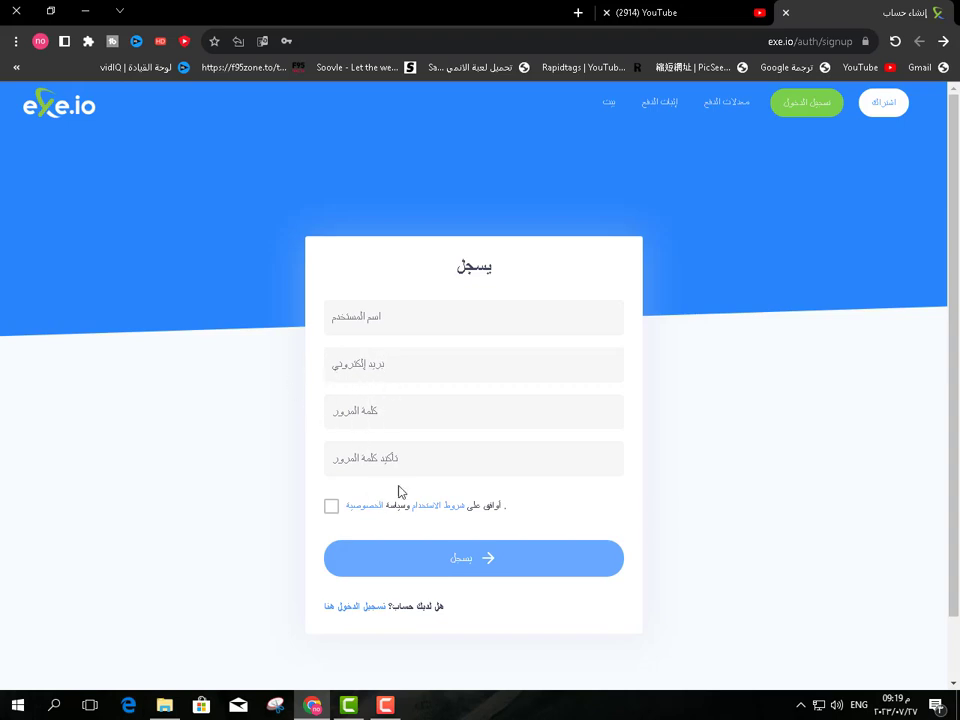
Accept the terms on the sign-up form, switch to the sign-in page and log in with the prefilled credentials and Remember me enabled.
left_click(334, 510)
left_click(369, 611)
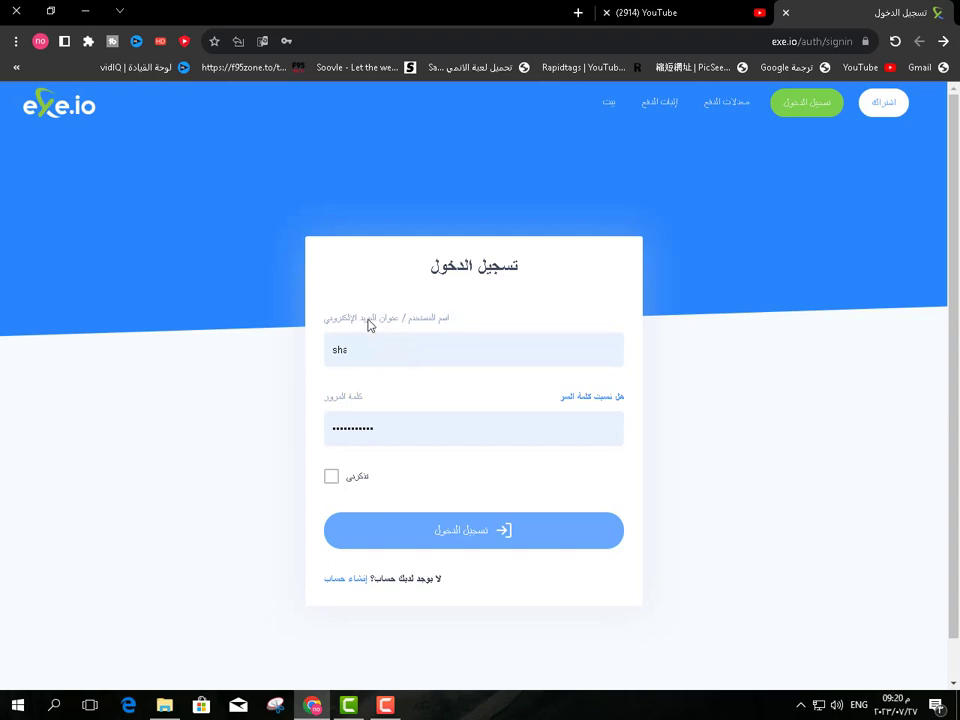
left_click(332, 478)
left_click(396, 538)
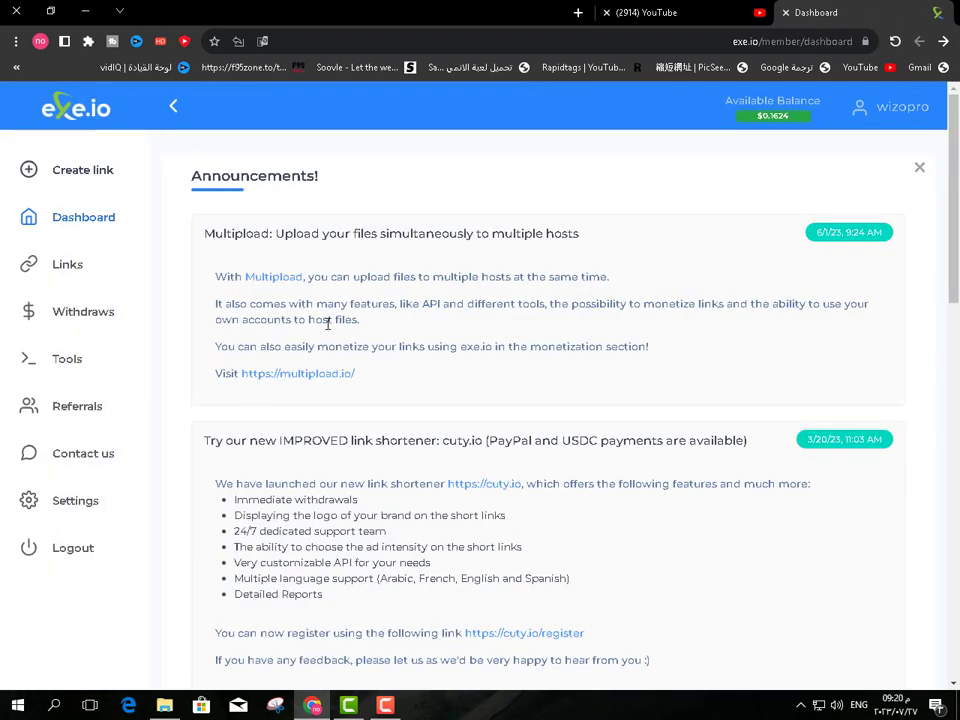
Examine the July 2023 views, earnings and average CPM figures on the dashboard.
scroll(172, 372, "down", 7)
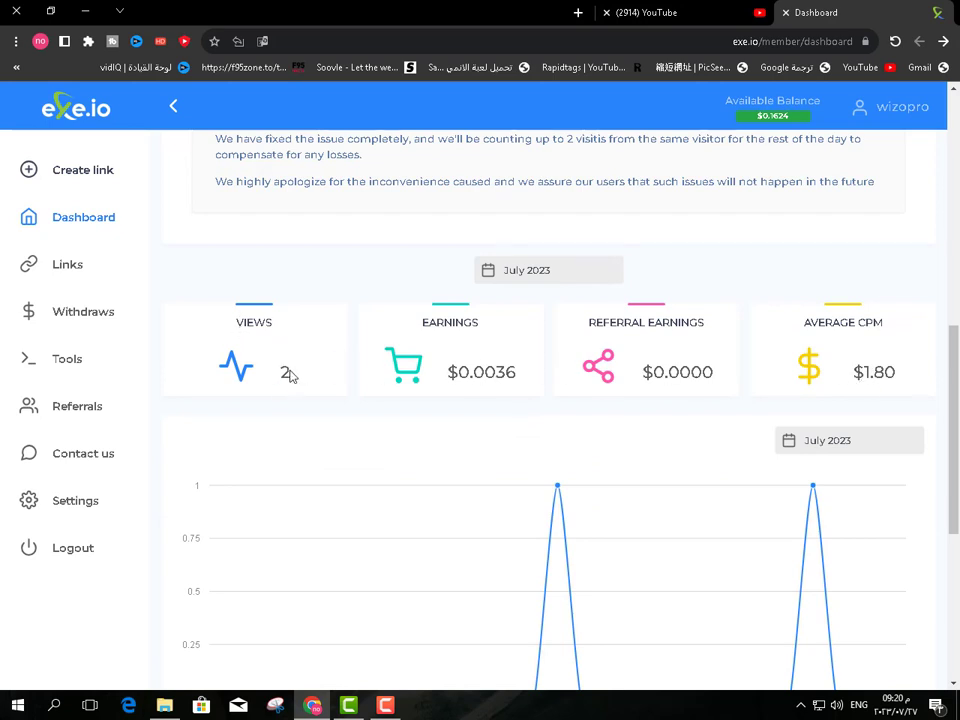
double_click(285, 372)
left_click_drag(860, 376, 898, 376)
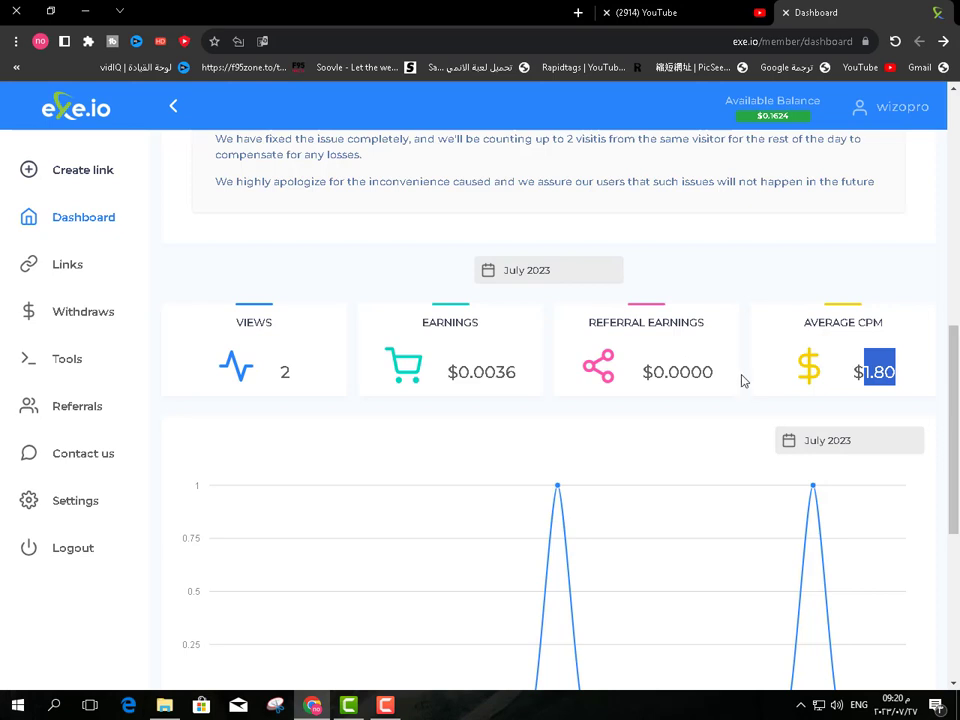
left_click(930, 343)
double_click(900, 378)
left_click(752, 302)
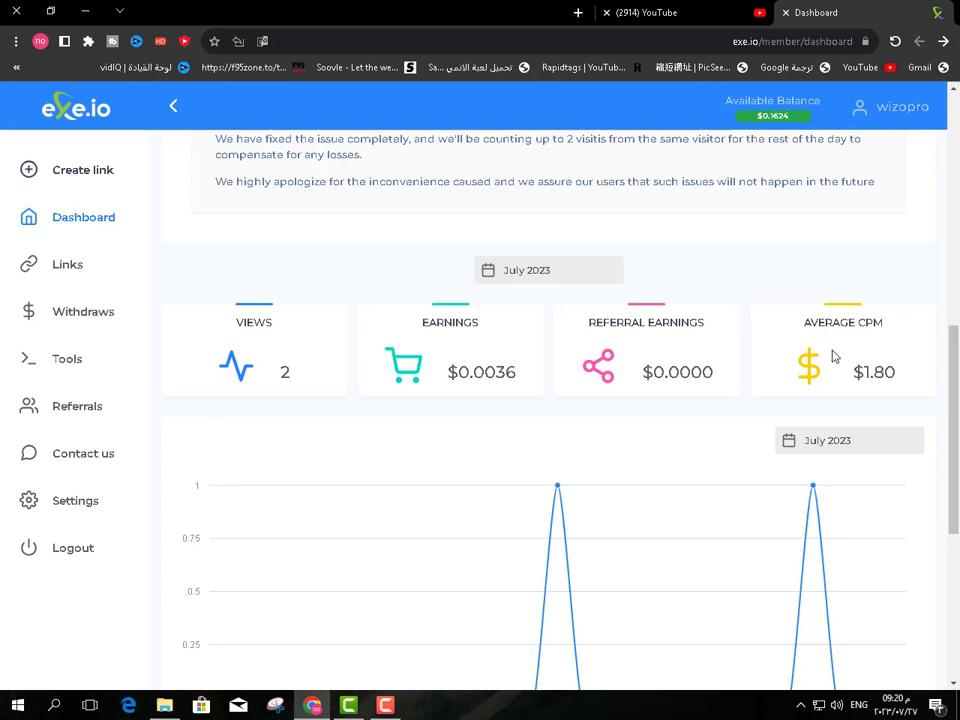
double_click(285, 372)
left_click_drag(894, 375, 816, 336)
left_click(816, 336)
left_click_drag(274, 372, 291, 372)
left_click_drag(517, 372, 496, 372)
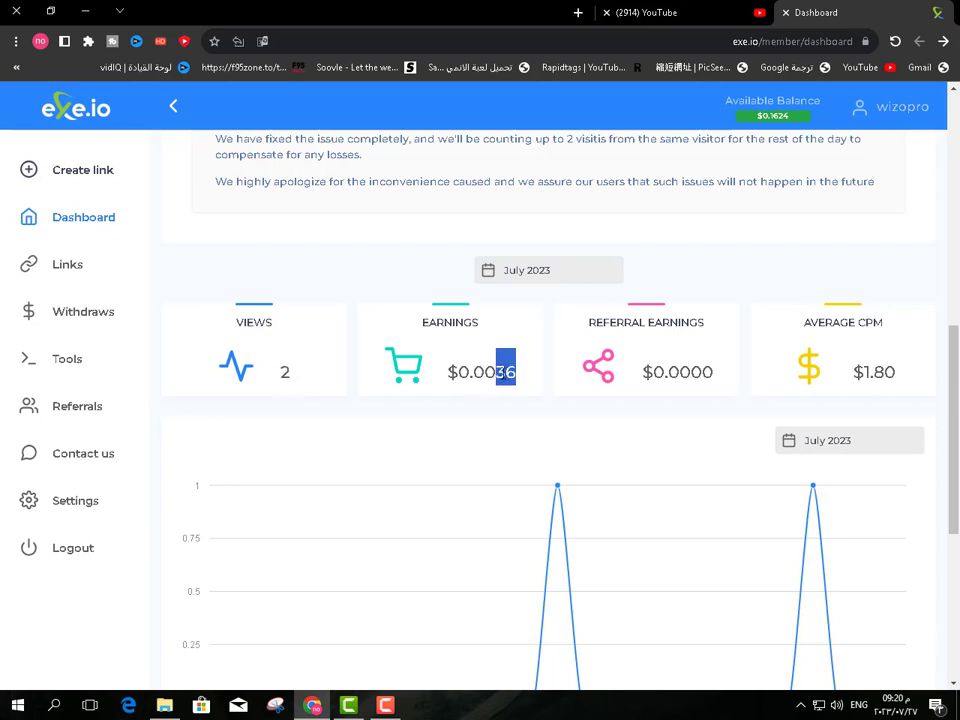
left_click(834, 388)
left_click_drag(897, 372, 852, 372)
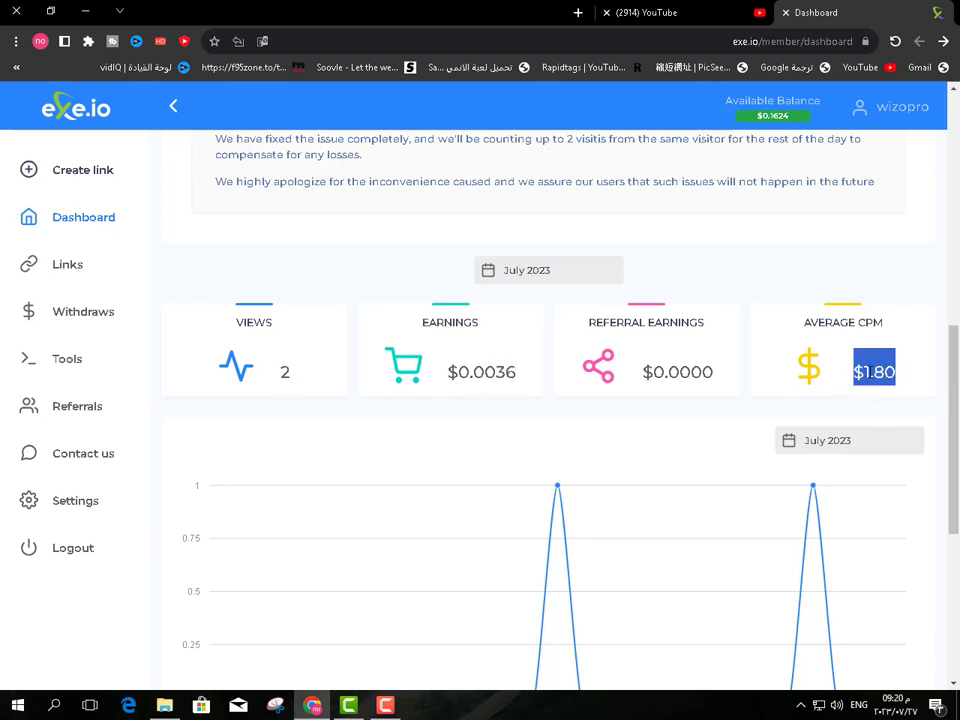
Translate the dashboard into Arabic and highlight the average CPM value.
right_click(658, 252)
left_click(656, 450)
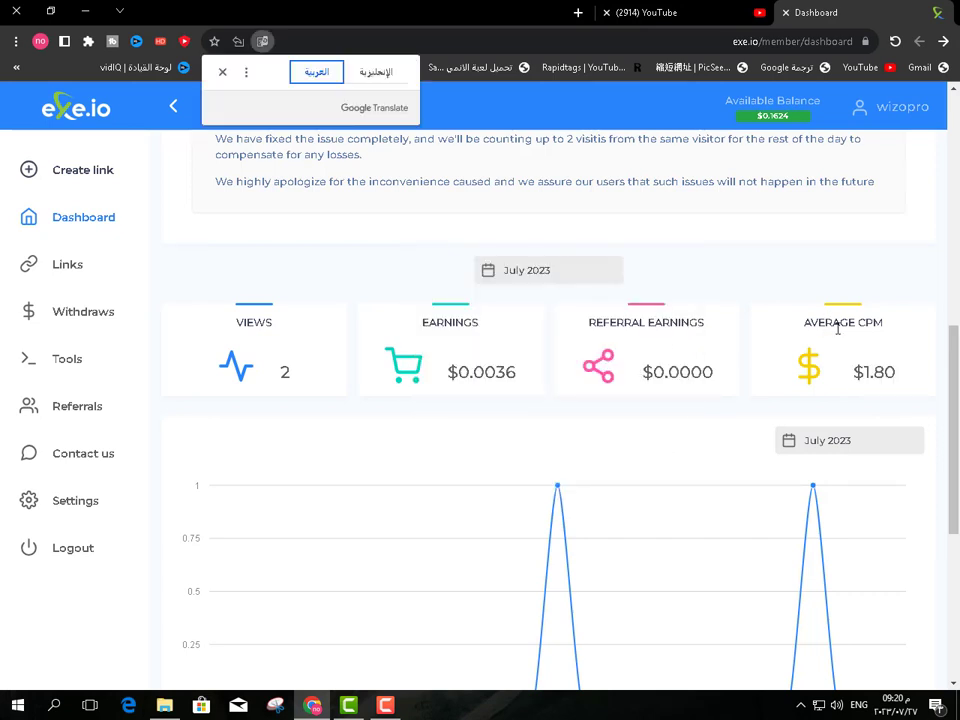
left_click_drag(842, 340, 876, 342)
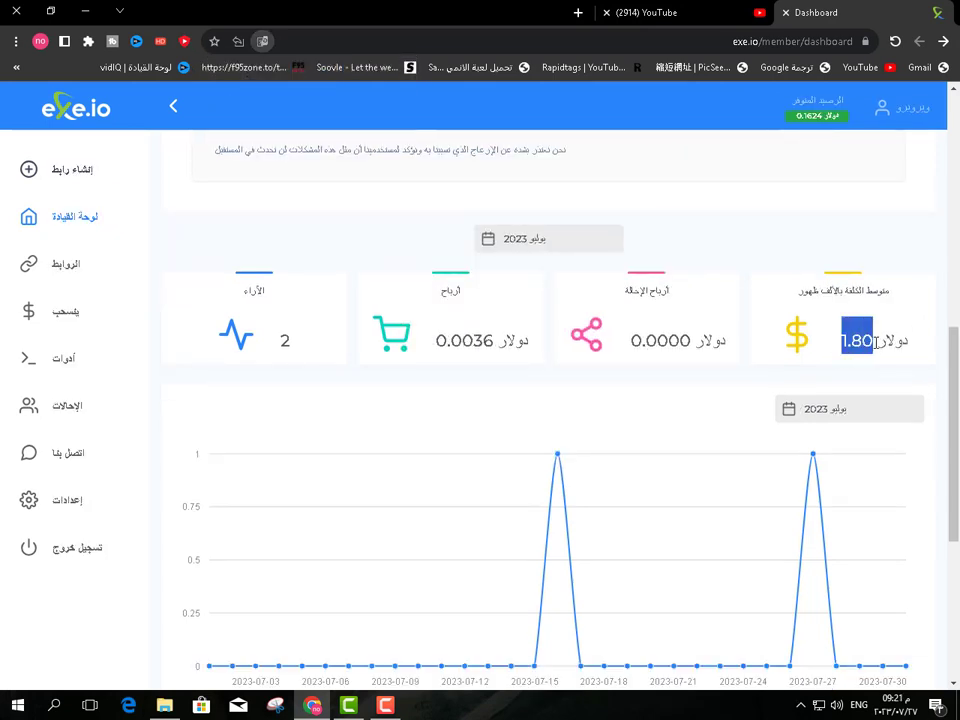
scroll(375, 388, "down", 2)
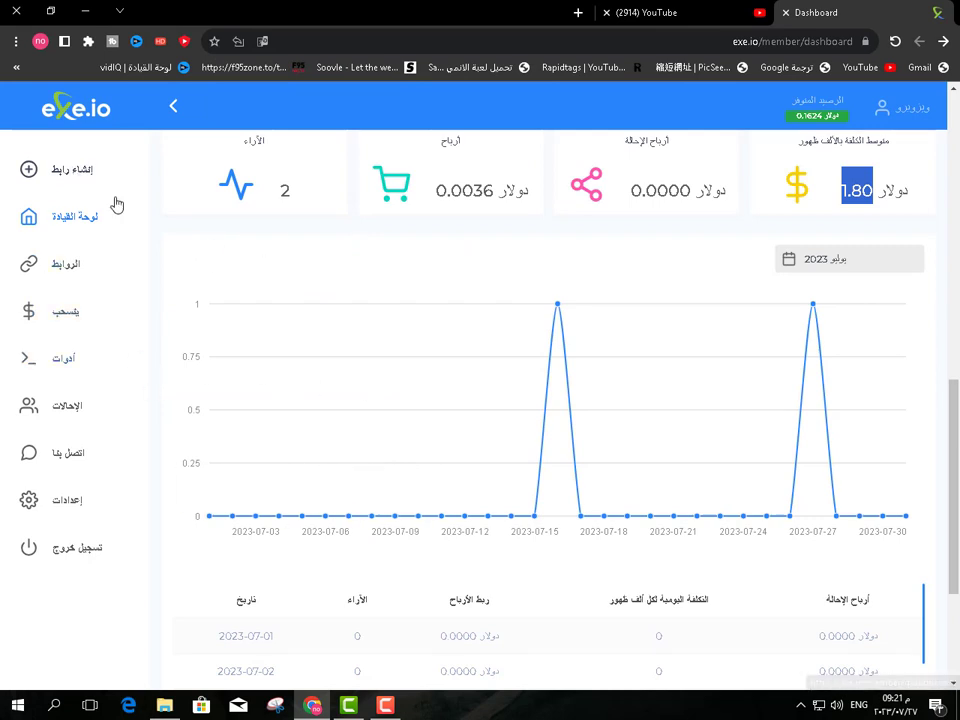
Open the form for creating a new link, and copy the address of the Rapidtags generator page from a new browser tab.
left_click(75, 168)
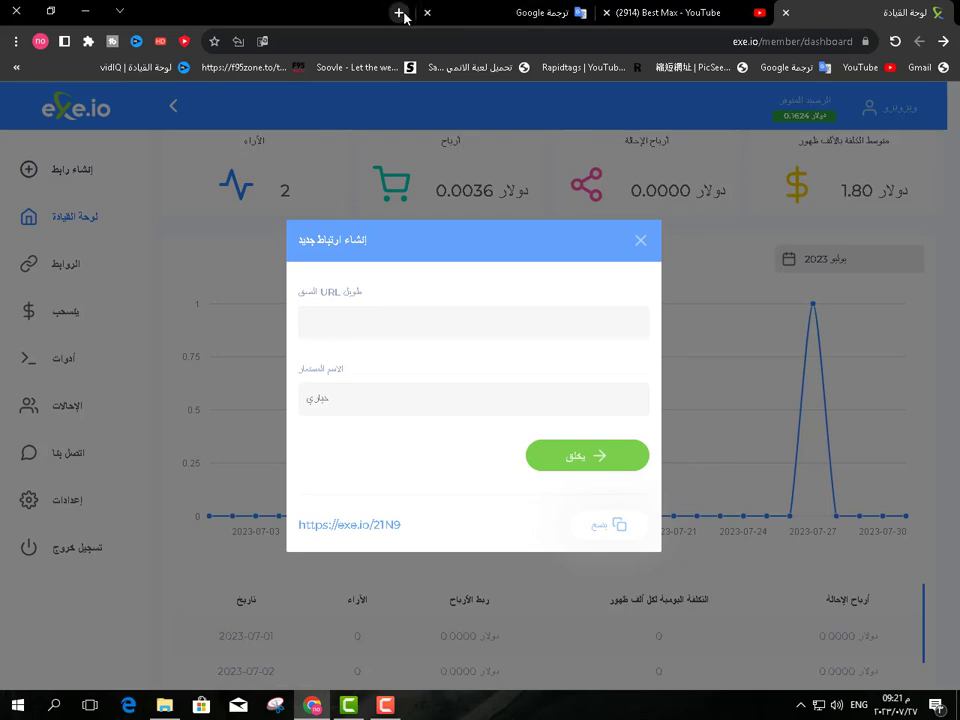
left_click(407, 14)
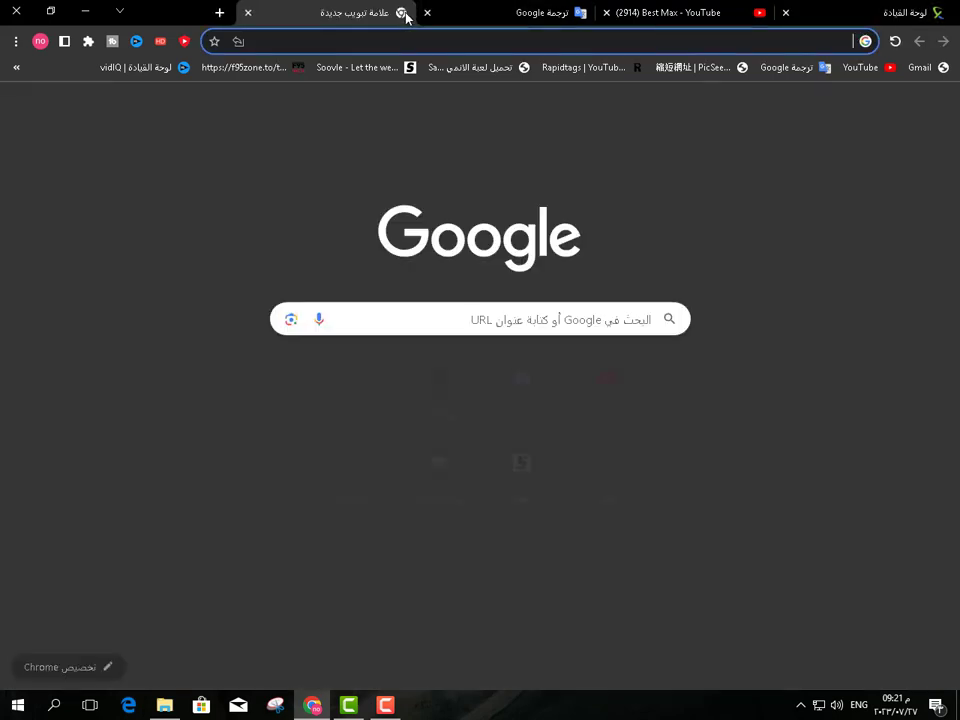
left_click(427, 14)
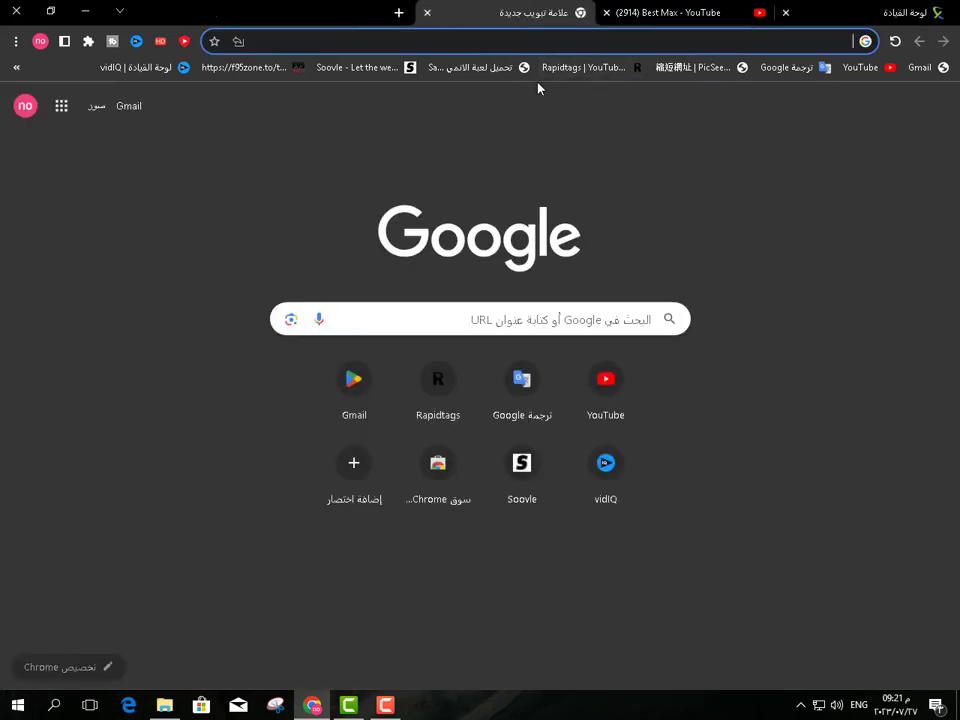
left_click(572, 68)
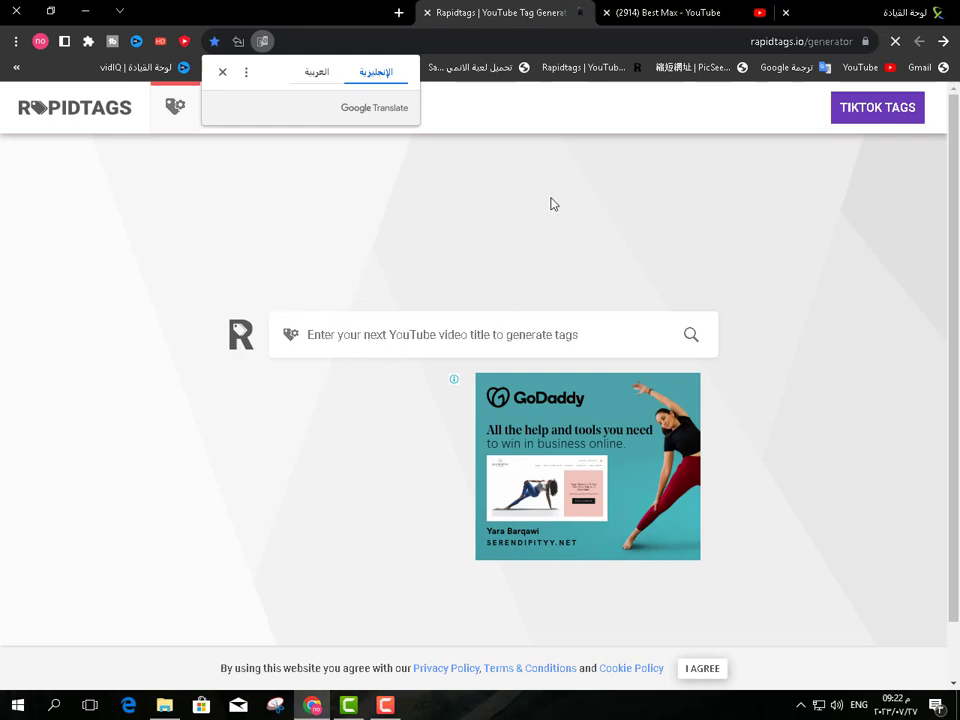
left_click(610, 41)
right_click(599, 41)
left_click(561, 122)
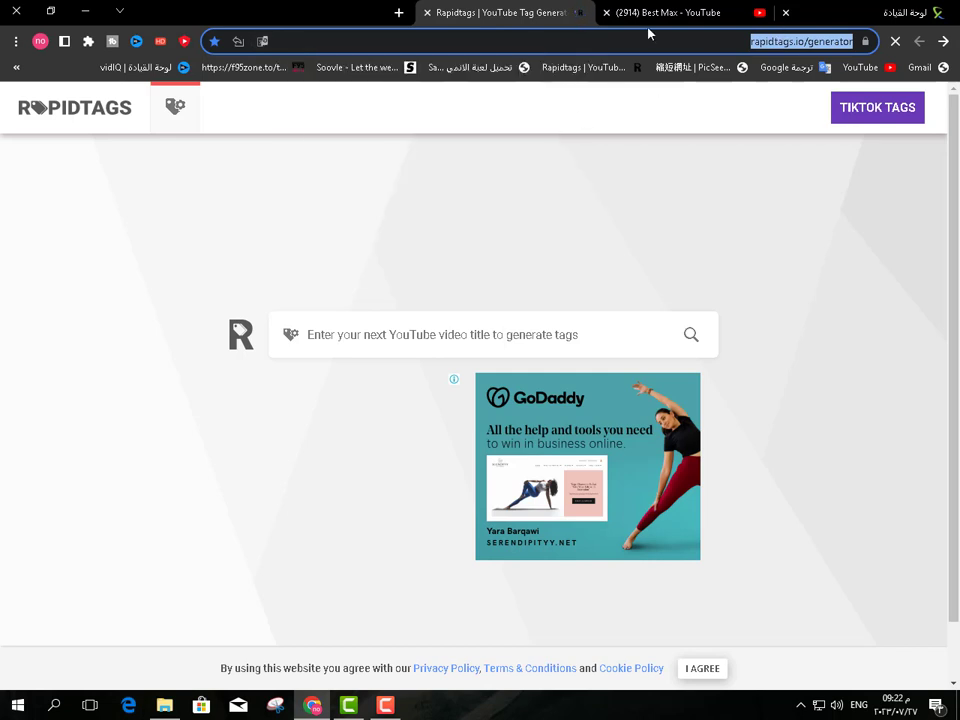
left_click(857, 15)
right_click(419, 323)
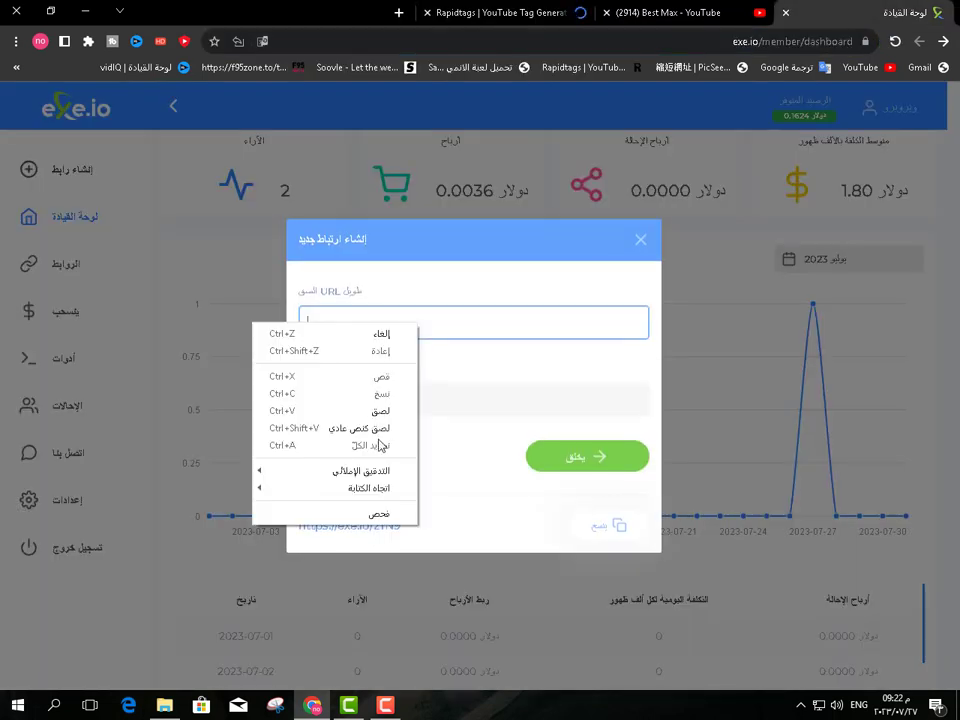
left_click(362, 407)
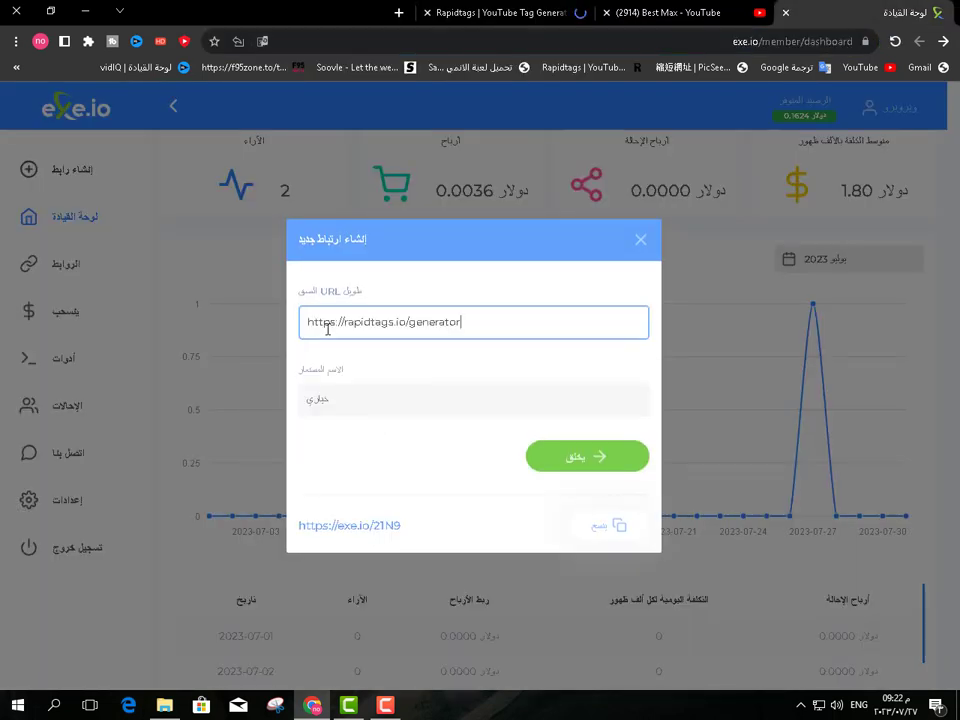
left_click(606, 460)
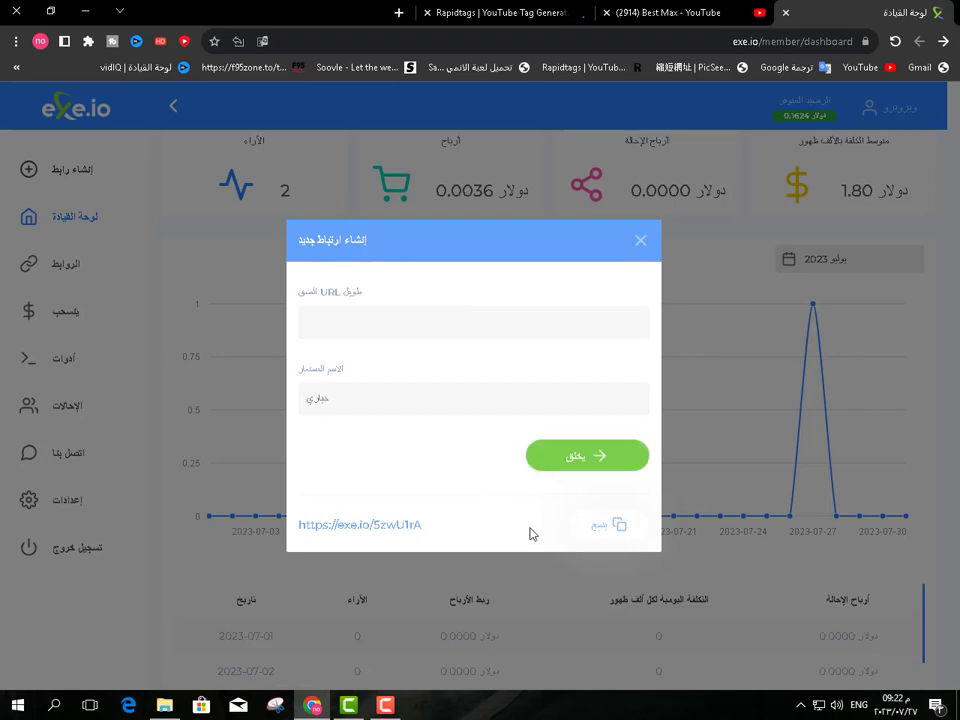
left_click(617, 527)
left_click(186, 224)
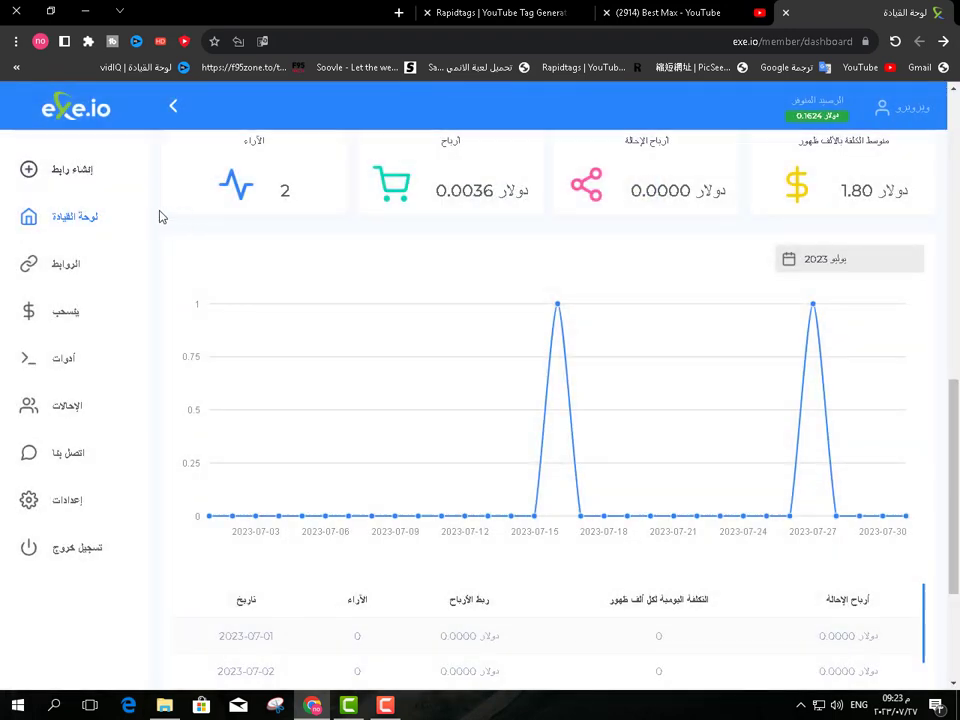
Open the profile settings and review the minimum withdrawal amounts and the available withdrawal methods.
left_click(68, 503)
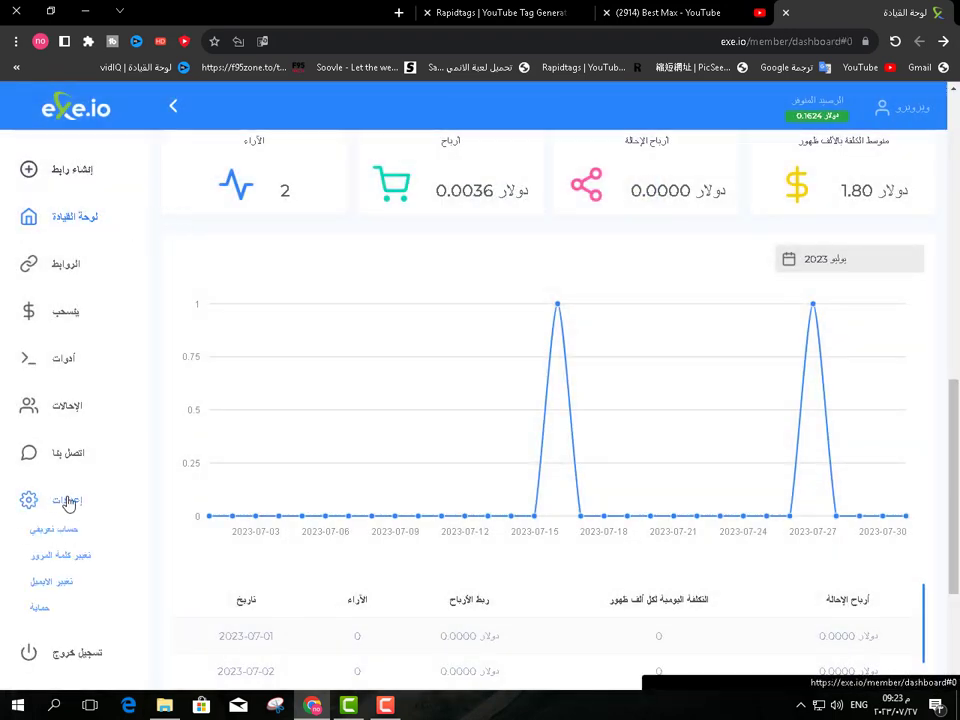
left_click(96, 528)
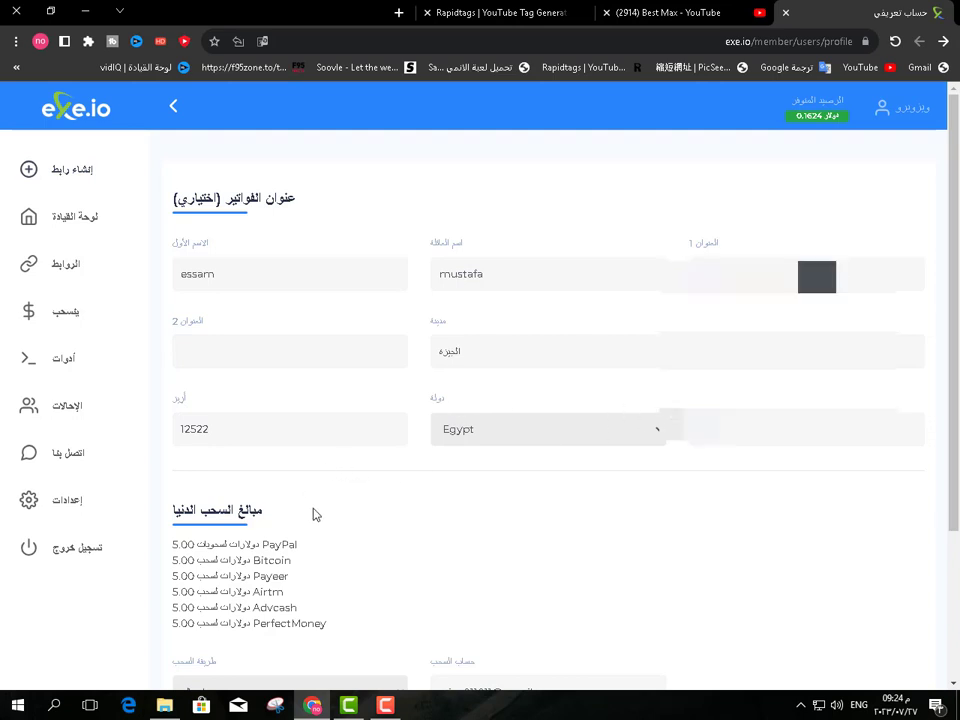
scroll(315, 514, "down", 3)
left_click_drag(282, 394, 259, 395)
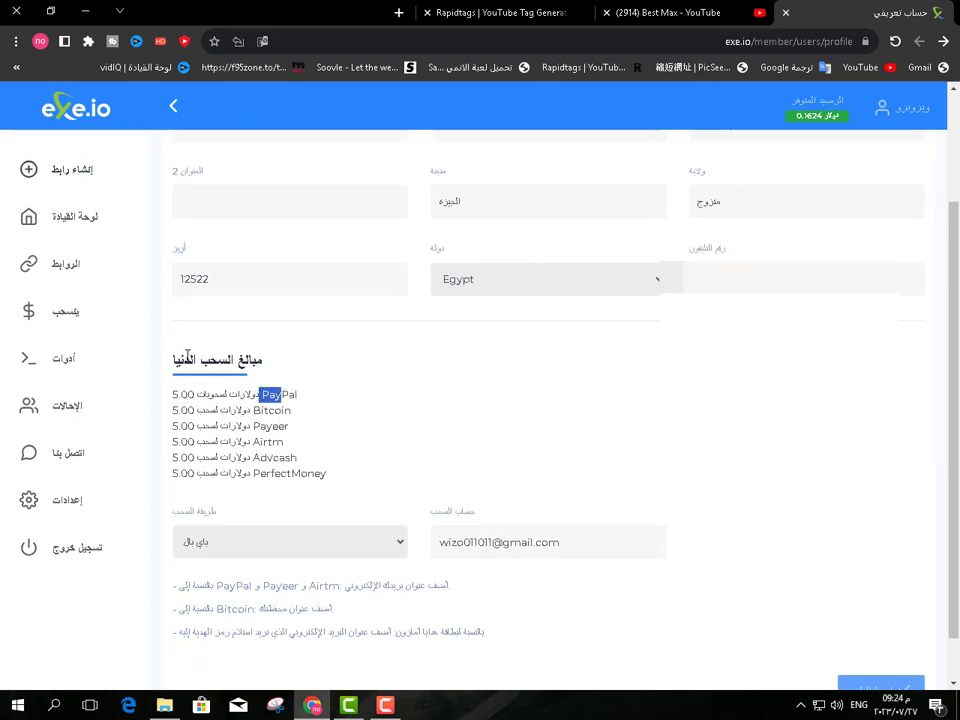
left_click(173, 396)
scroll(148, 387, "down", 1)
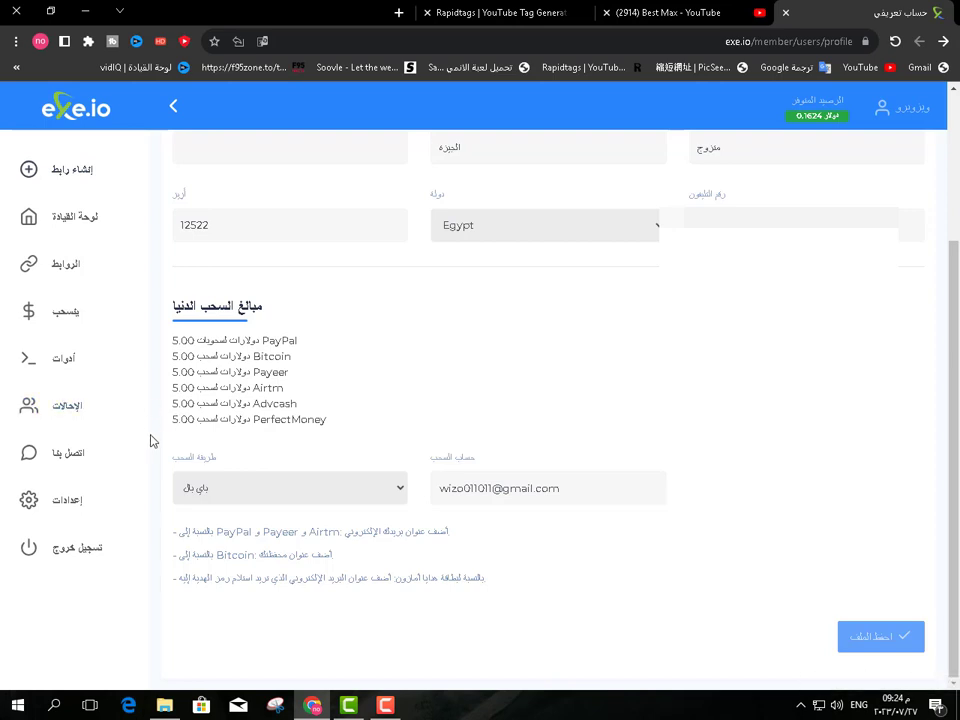
left_click(308, 496)
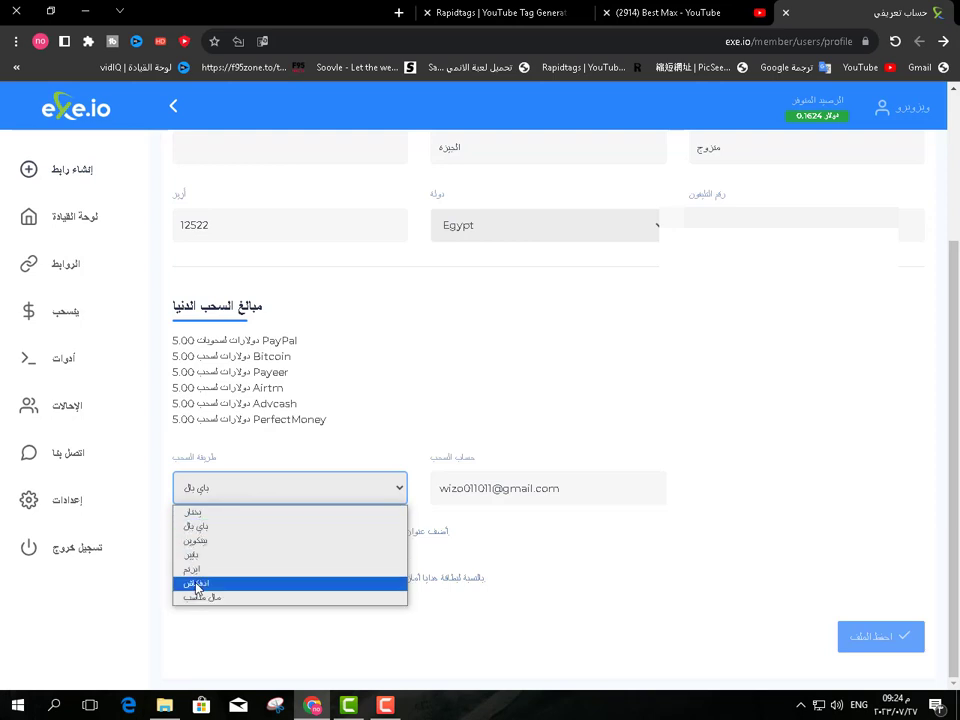
left_click(564, 524)
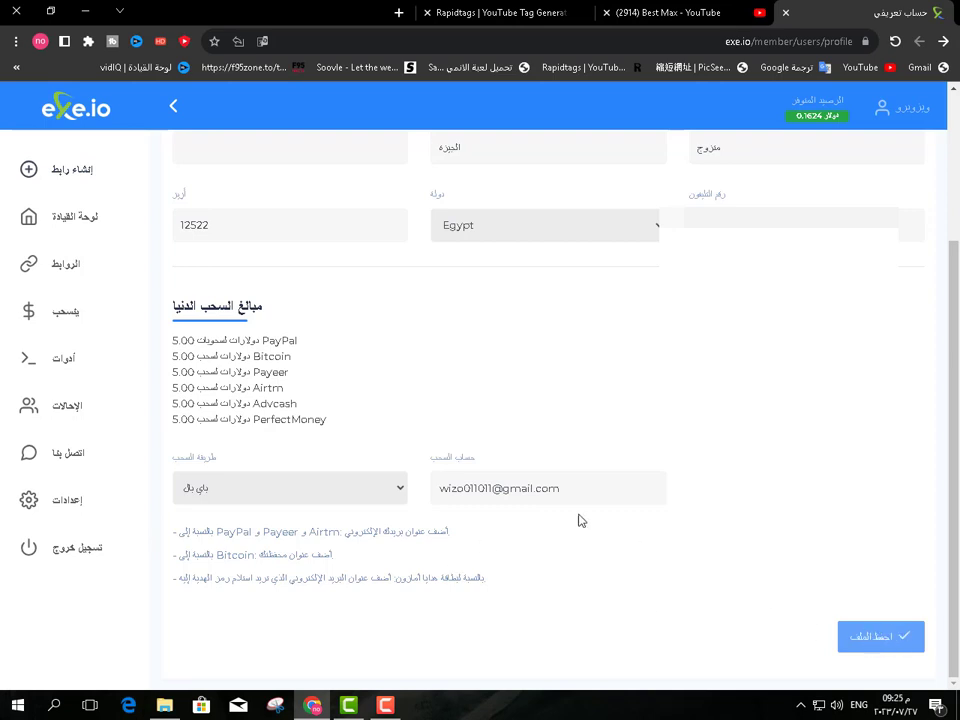
Open the Withdraws page and examine the available balance and the payment history with its status explanations.
left_click(65, 313)
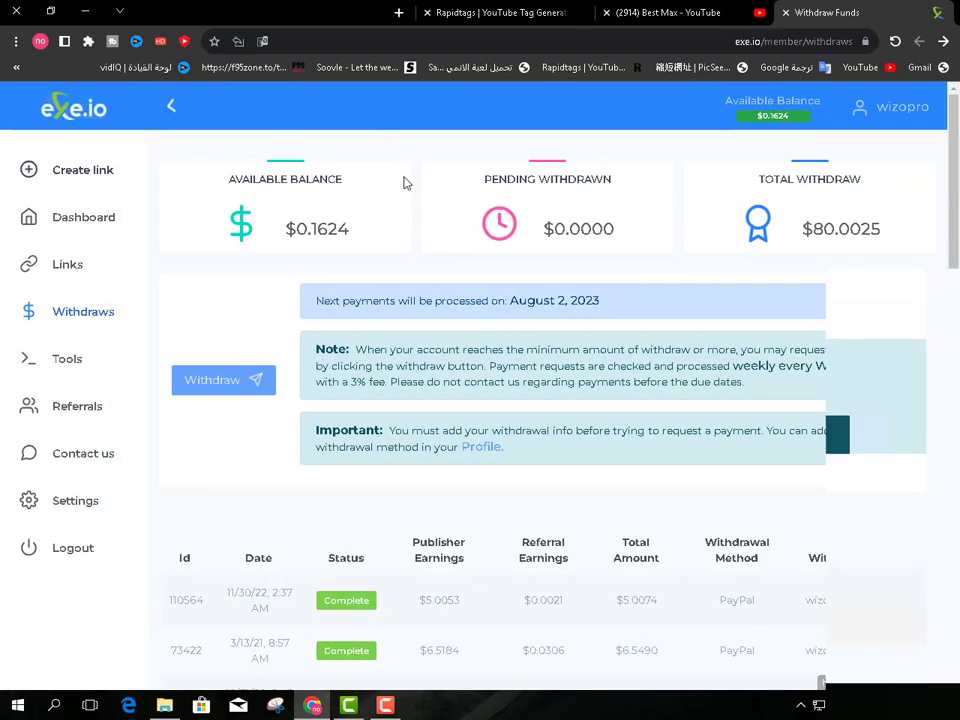
triple_click(280, 229)
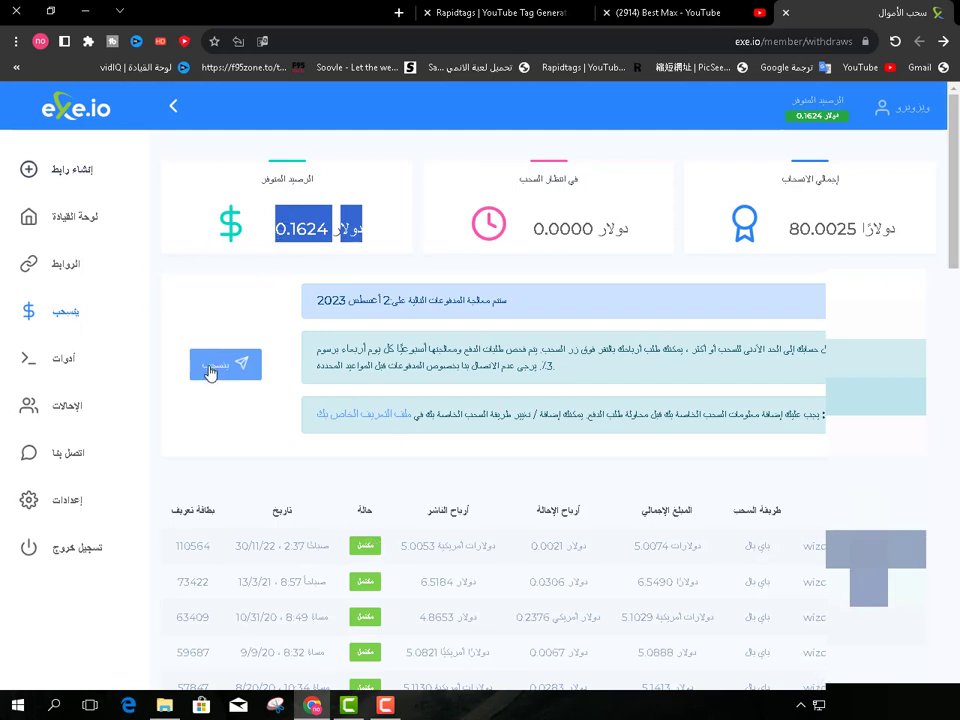
scroll(321, 446, "down", 4)
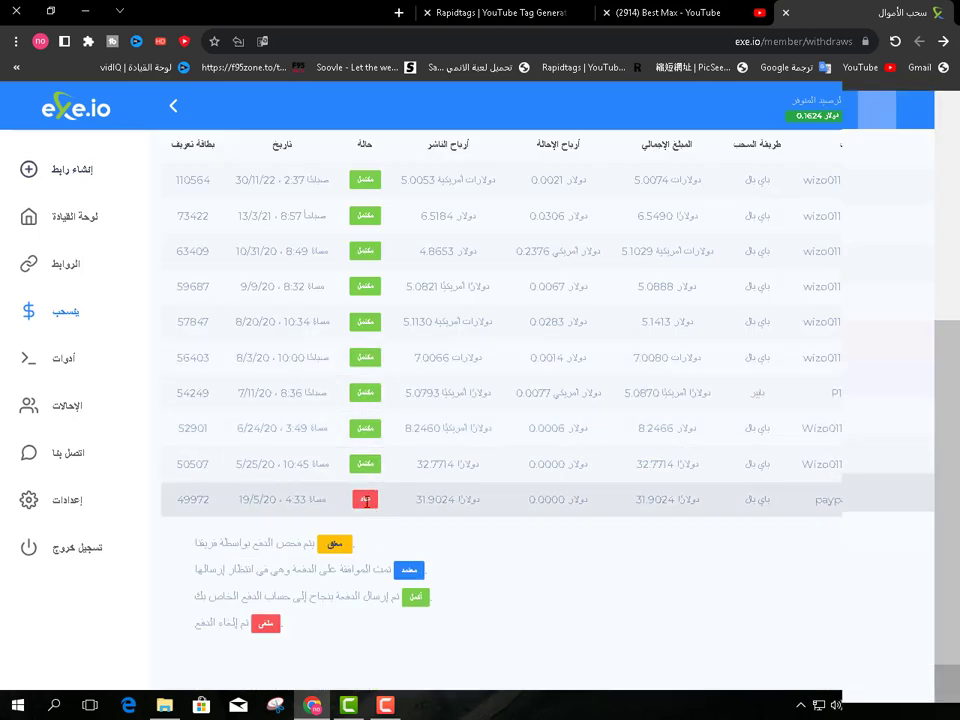
Read the explanations of the pending, approved, completed and cancelled payment statuses below the payment history.
double_click(333, 550)
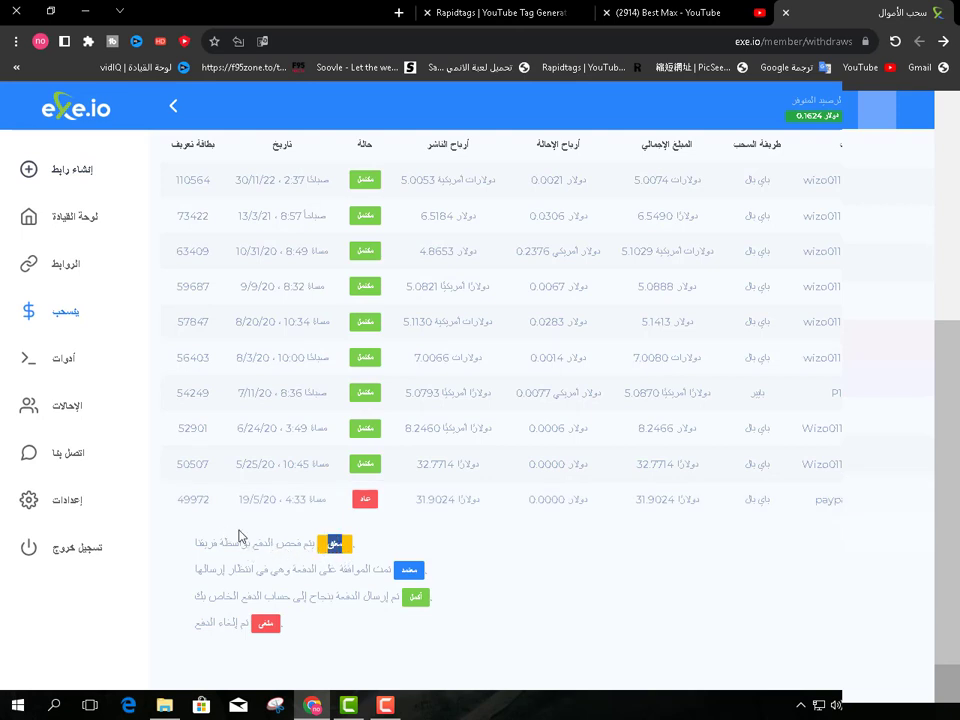
left_click(199, 551)
double_click(400, 570)
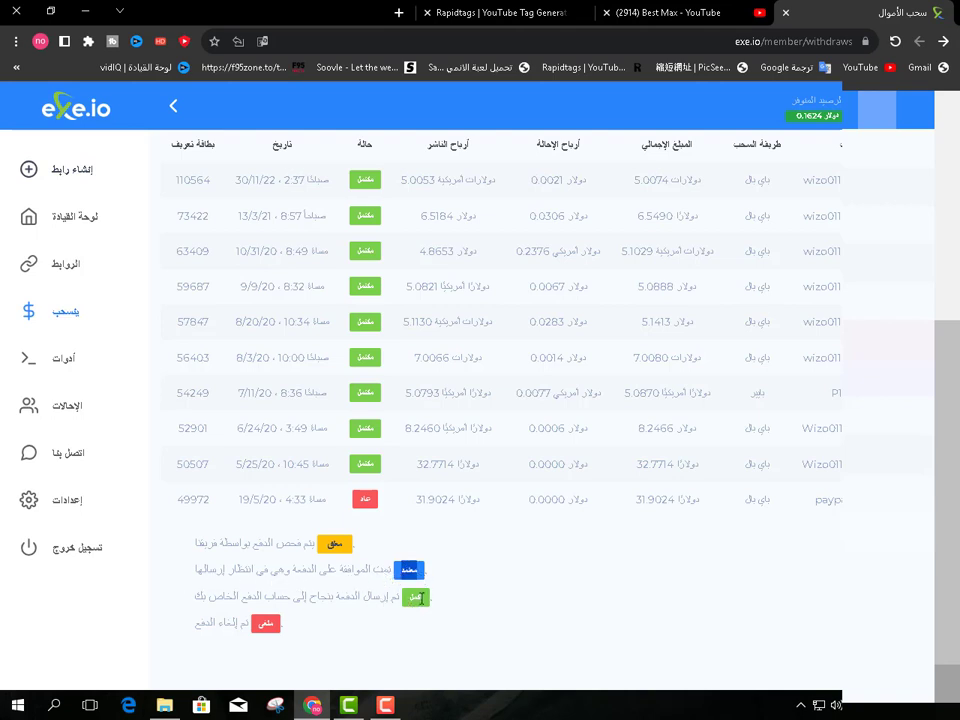
left_click_drag(350, 597, 328, 607)
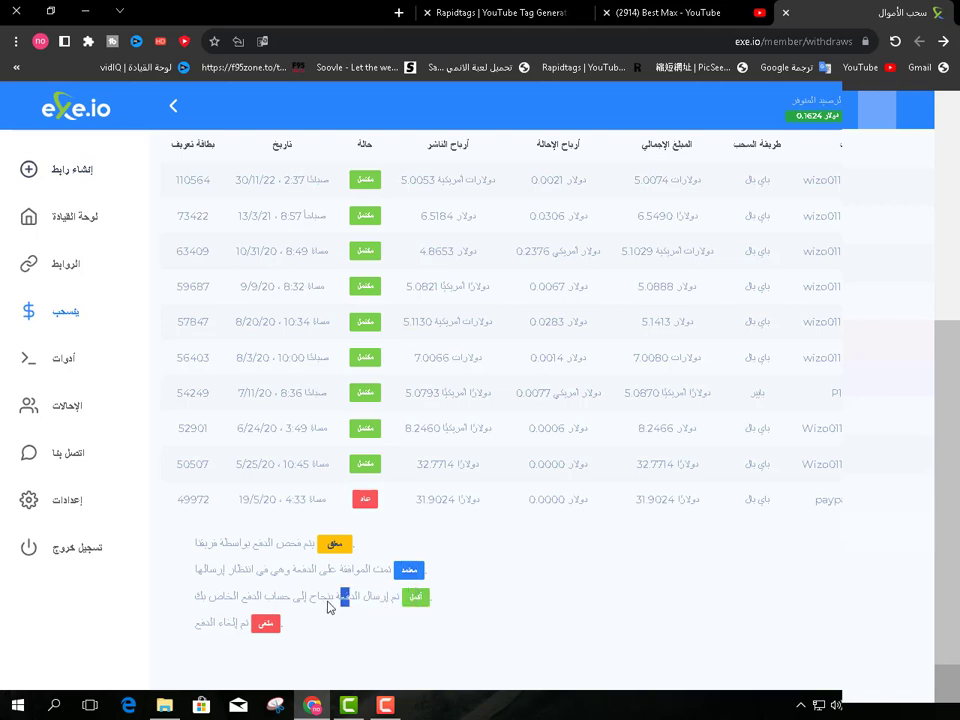
left_click(245, 606)
double_click(262, 624)
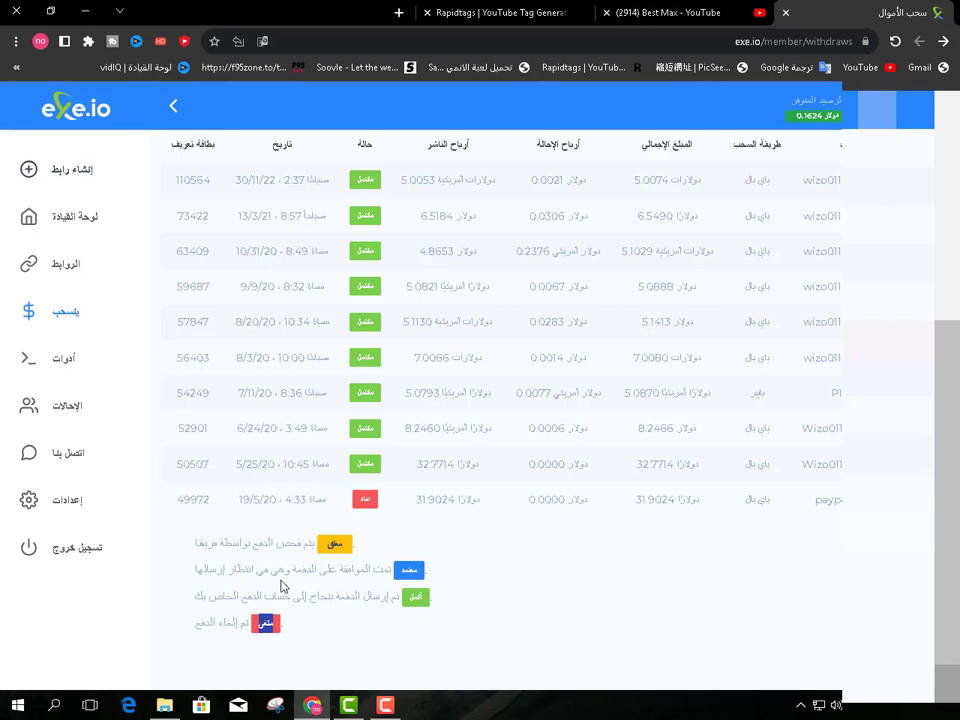
Examine the withdrawal account, amount and status of the returned PayPal payment dated 19/5/20, and check the cancelled status explanation.
double_click(815, 500)
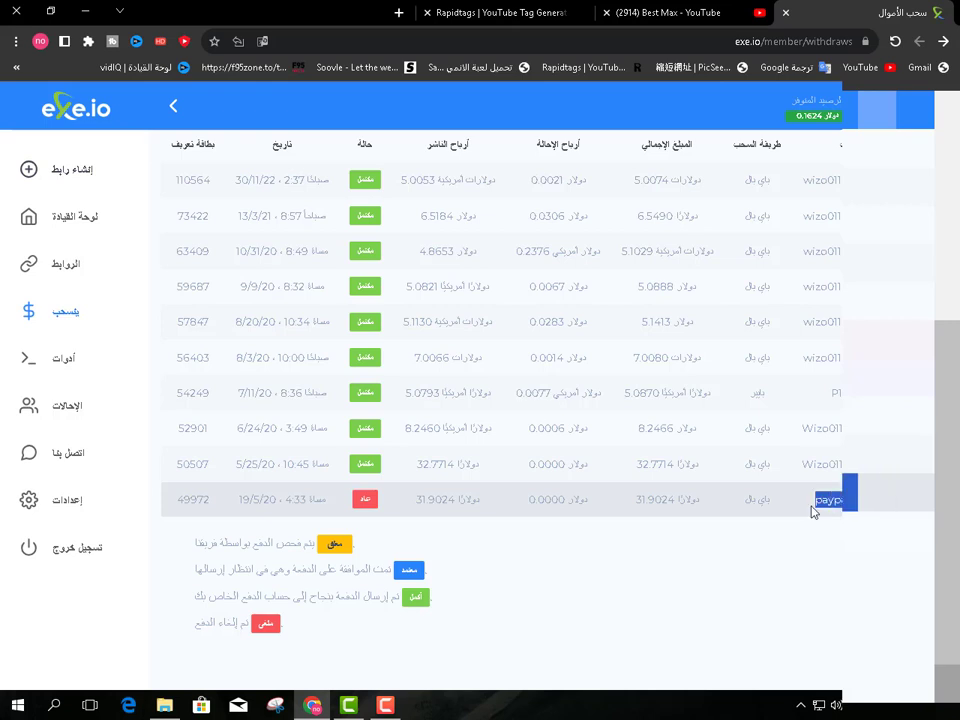
left_click_drag(813, 511, 895, 500)
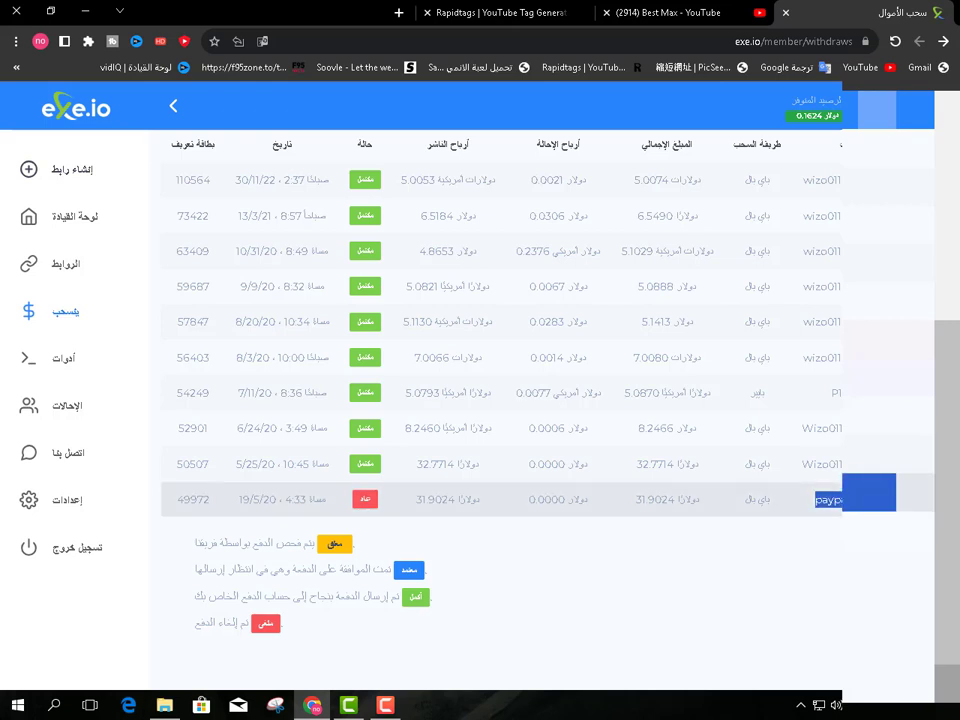
left_click(767, 497)
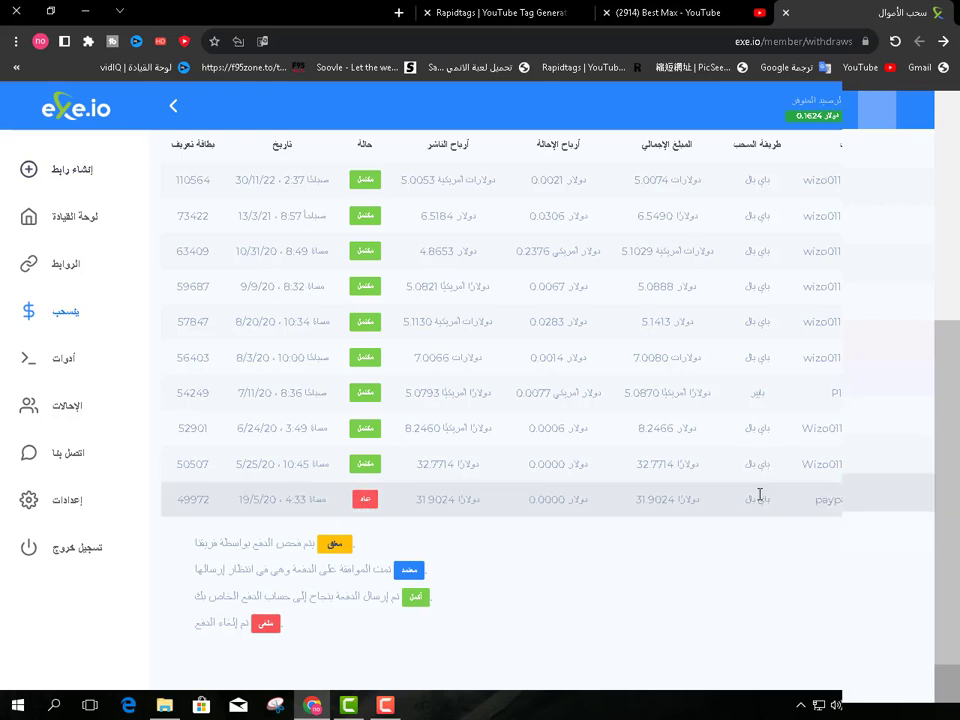
left_click_drag(816, 504, 895, 500)
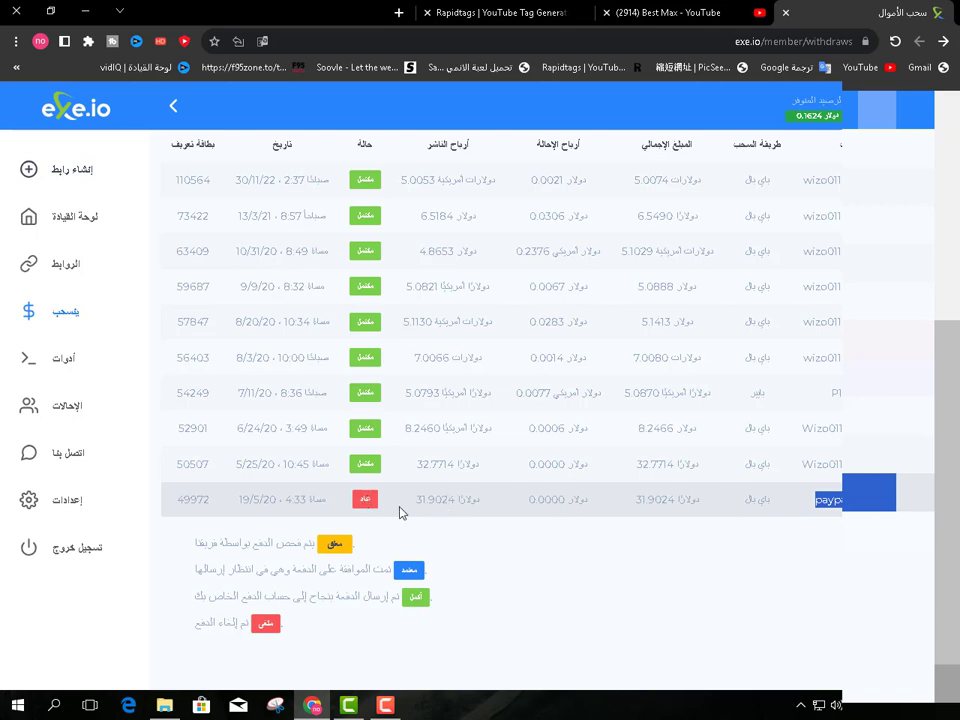
mouse_move(416, 499)
left_mouse_down()
mouse_move(428, 502)
mouse_move(420, 505)
left_mouse_up()
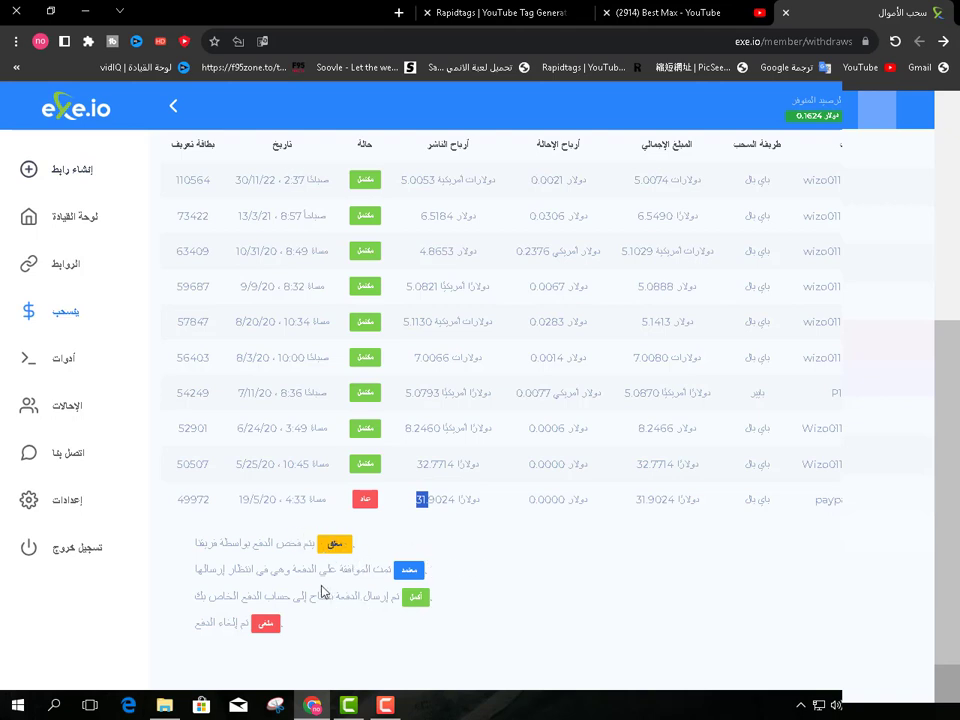
double_click(265, 622)
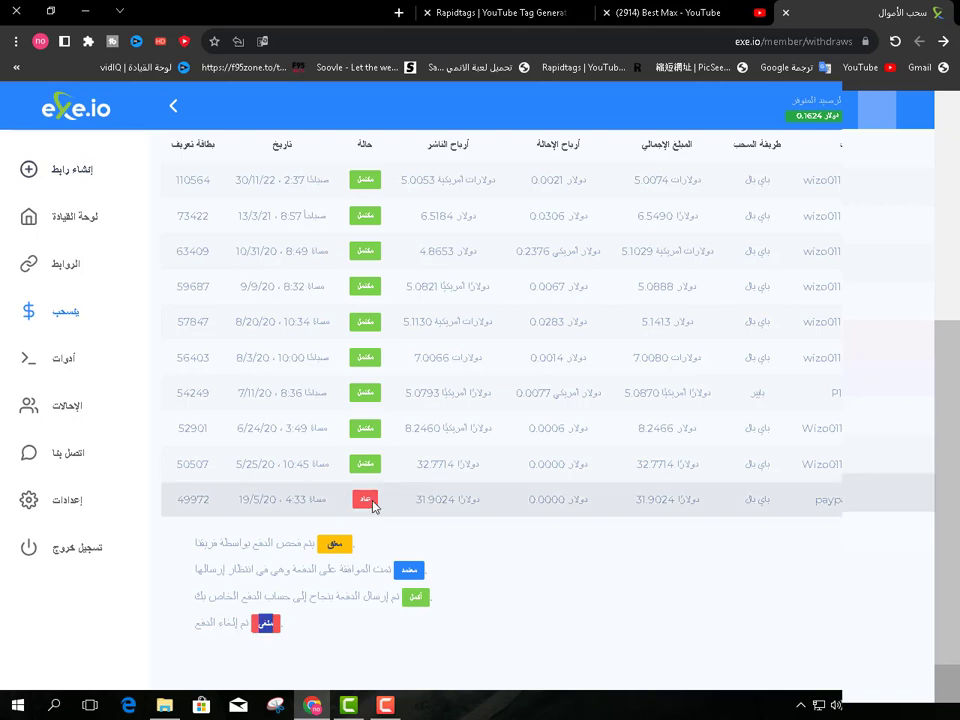
left_click(366, 500)
Examine the publisher earnings, withdrawal account, method and completed status of the payment dated 5/25/20.
left_click_drag(416, 499, 428, 465)
left_click(412, 470)
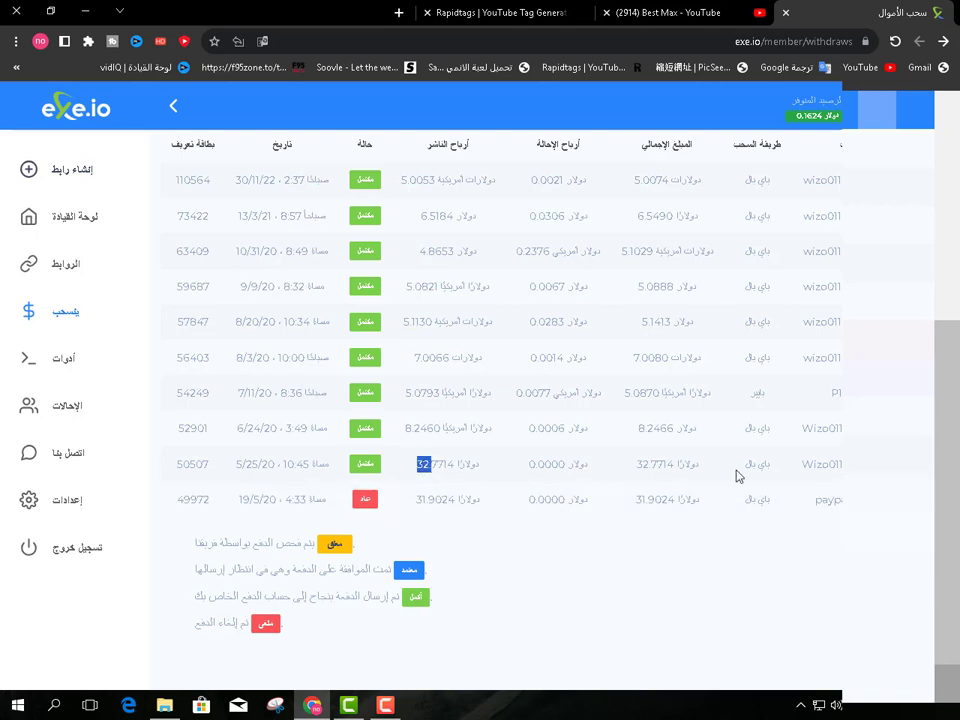
double_click(820, 464)
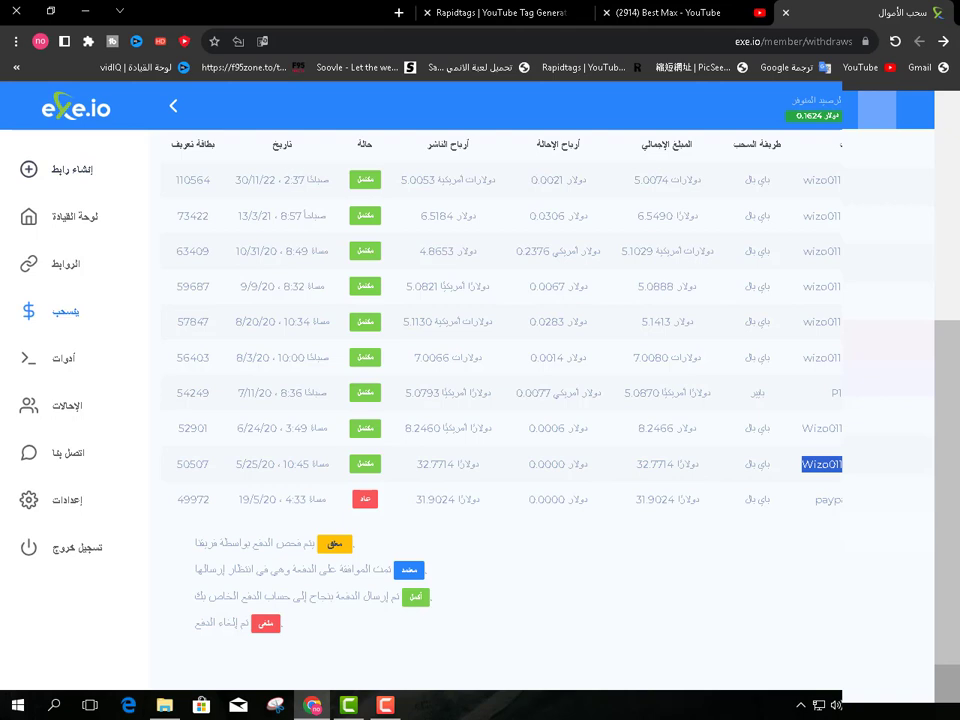
double_click(757, 464)
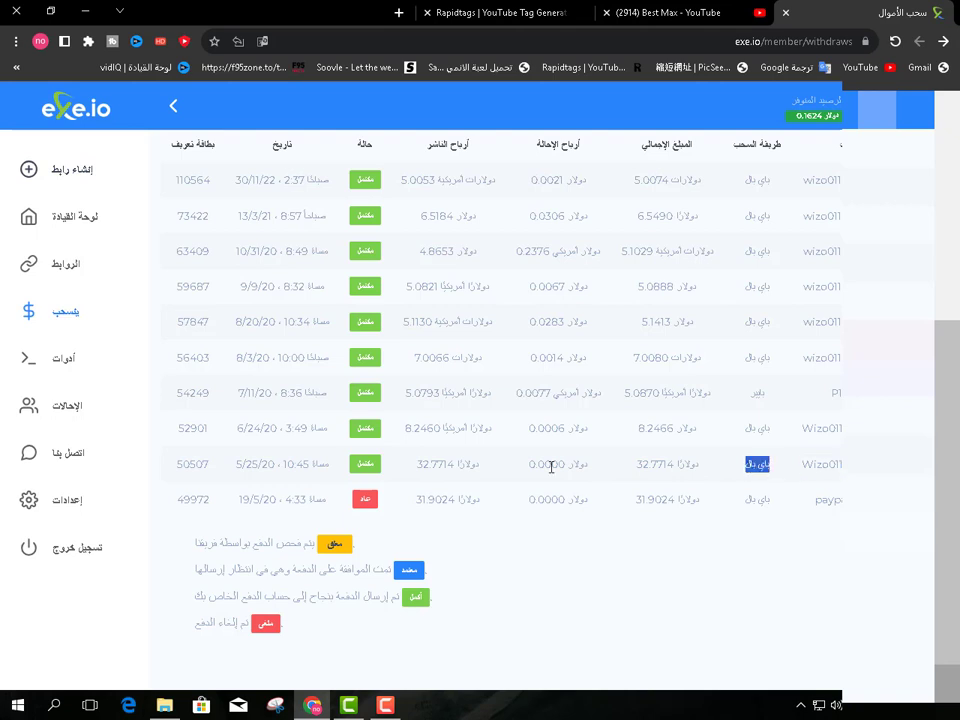
left_click(420, 598)
Review the total withdrawn amount in the summary of the Withdraws page.
scroll(396, 493, "up", 5)
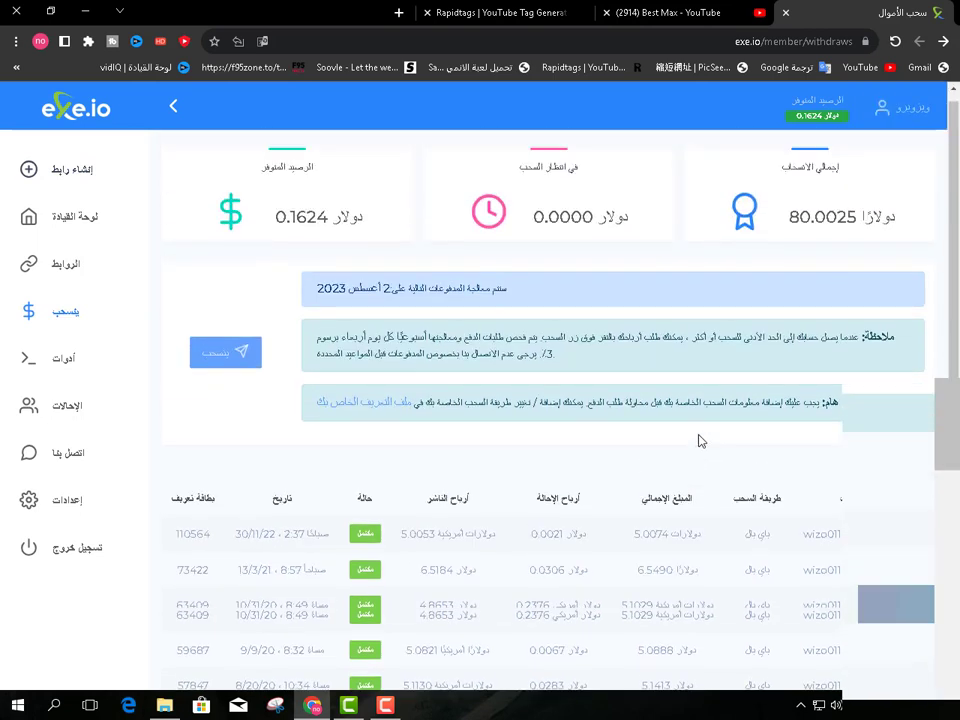
left_click_drag(789, 228, 880, 228)
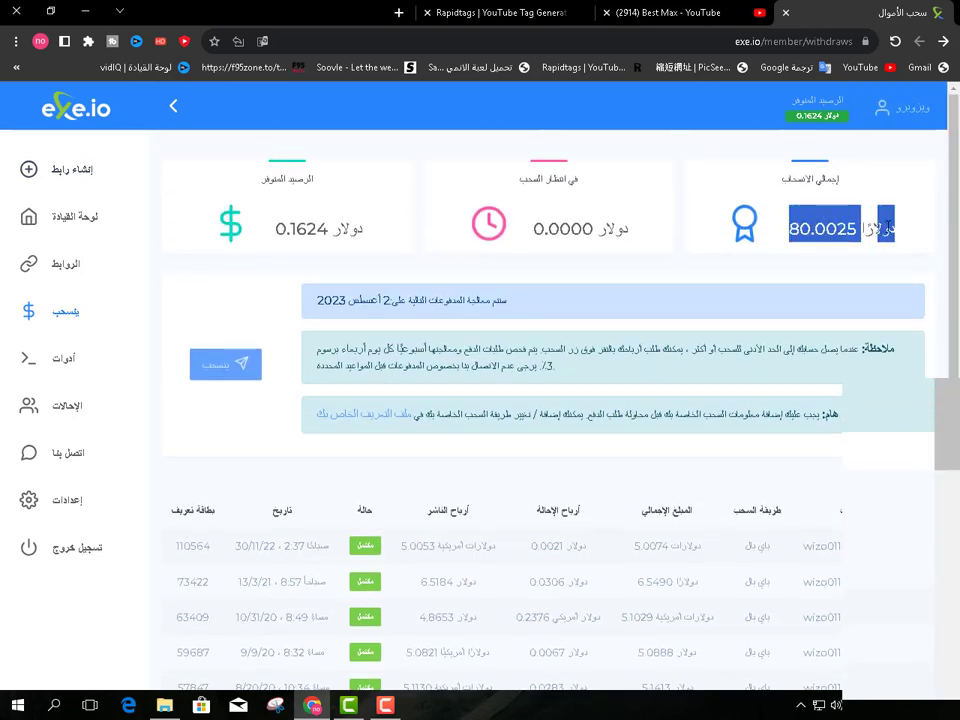
left_click(886, 226)
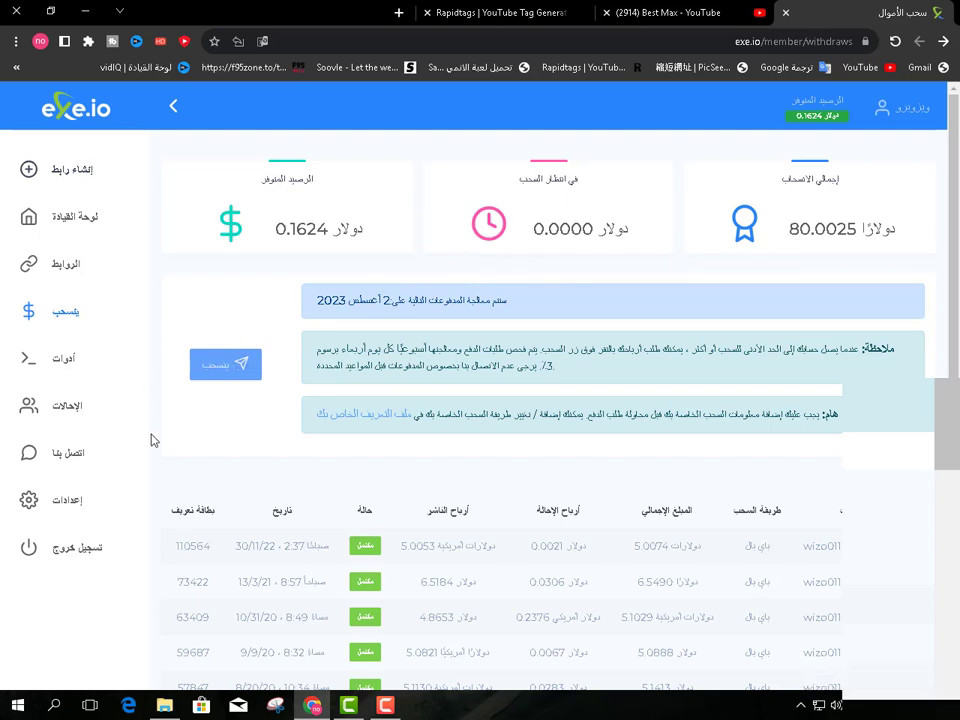
Look through the publisher earnings in the payment history again, from the newest payment to the oldest, and return to the balance summary.
scroll(152, 442, "down", 2)
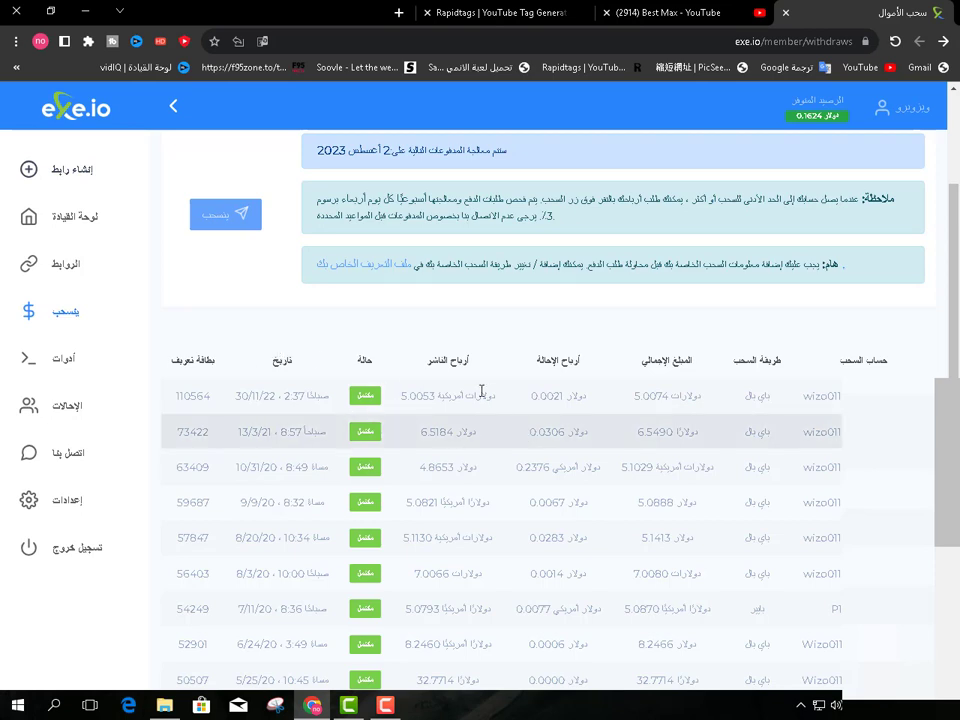
double_click(427, 397)
left_click(471, 432)
scroll(477, 430, "down", 2)
scroll(477, 430, "down", 2)
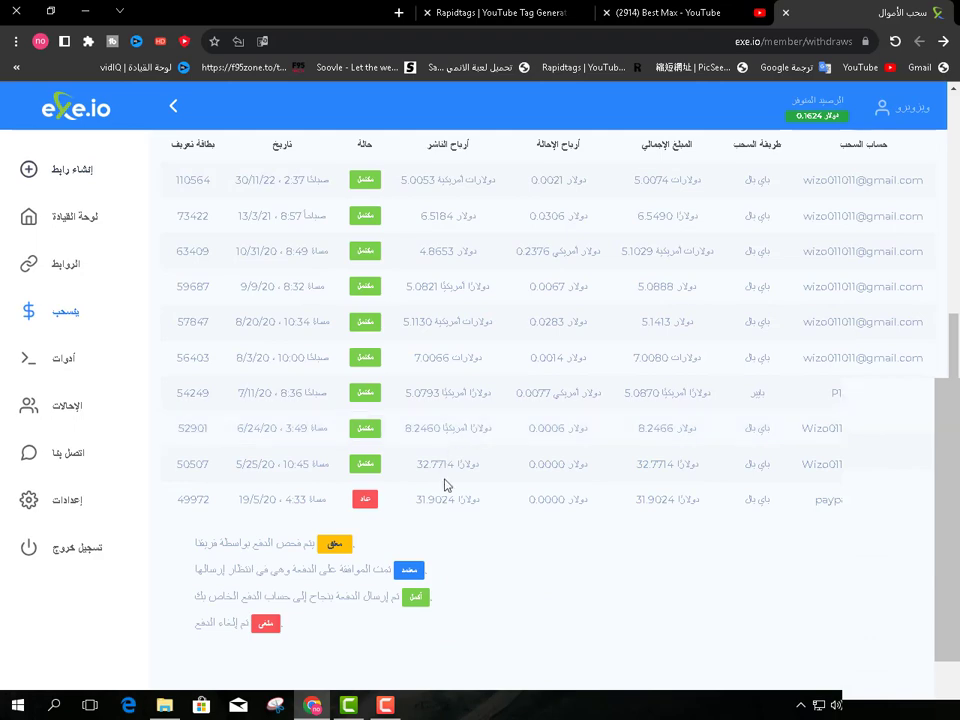
scroll(448, 484, "up", 7)
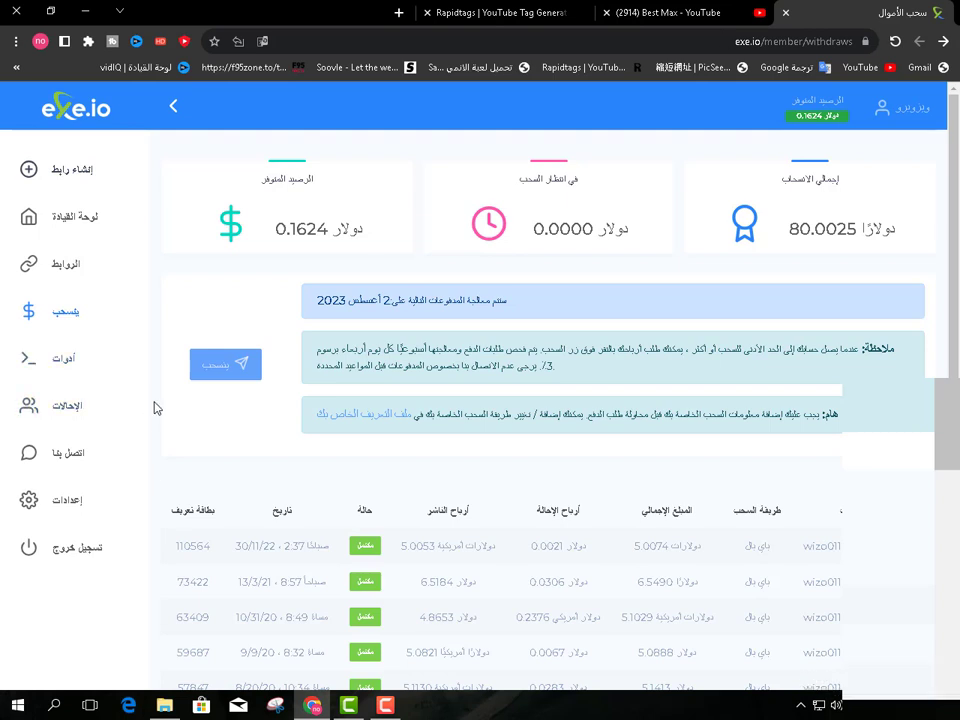
left_click(384, 705)
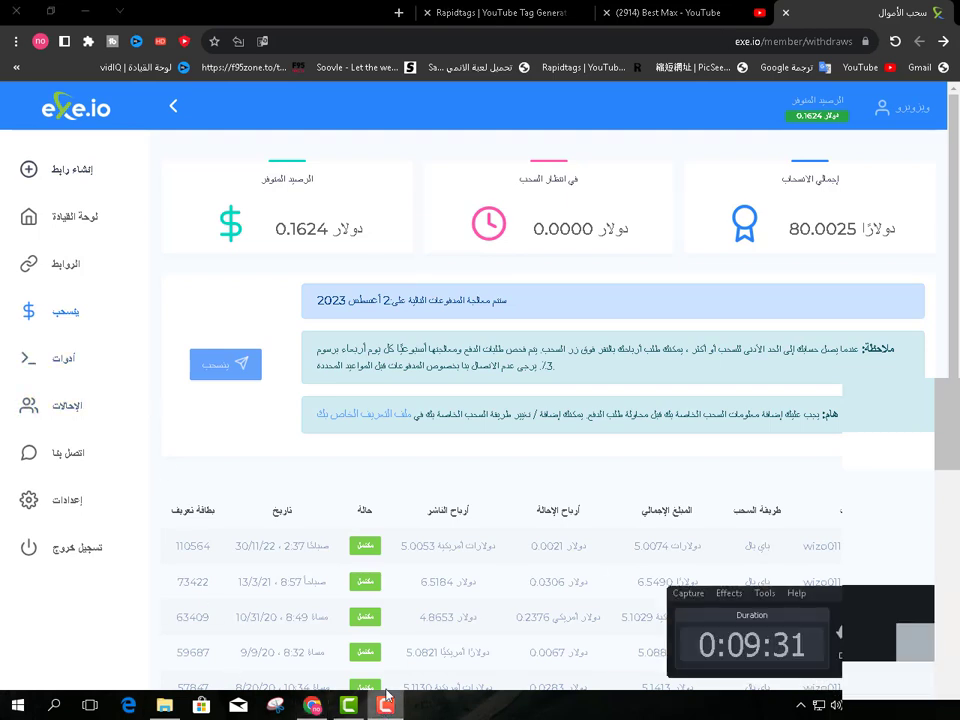